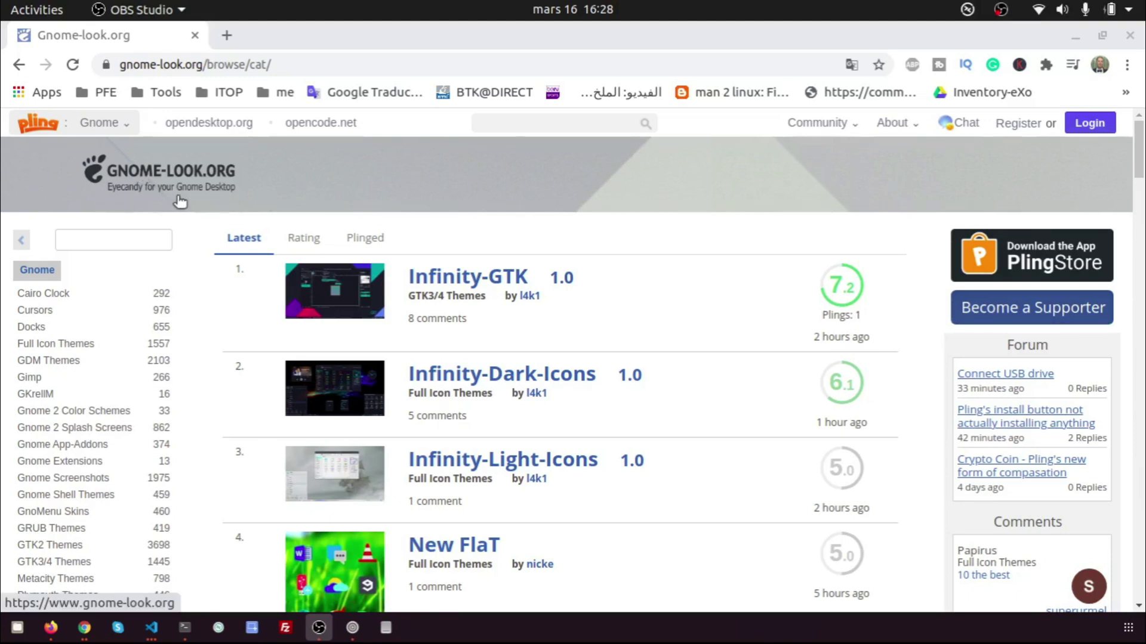
- Sort the GTK3/4 Themes by rating and open the Sweet theme in a new tab
{"action": "left_click", "coordinate": [52, 562]}
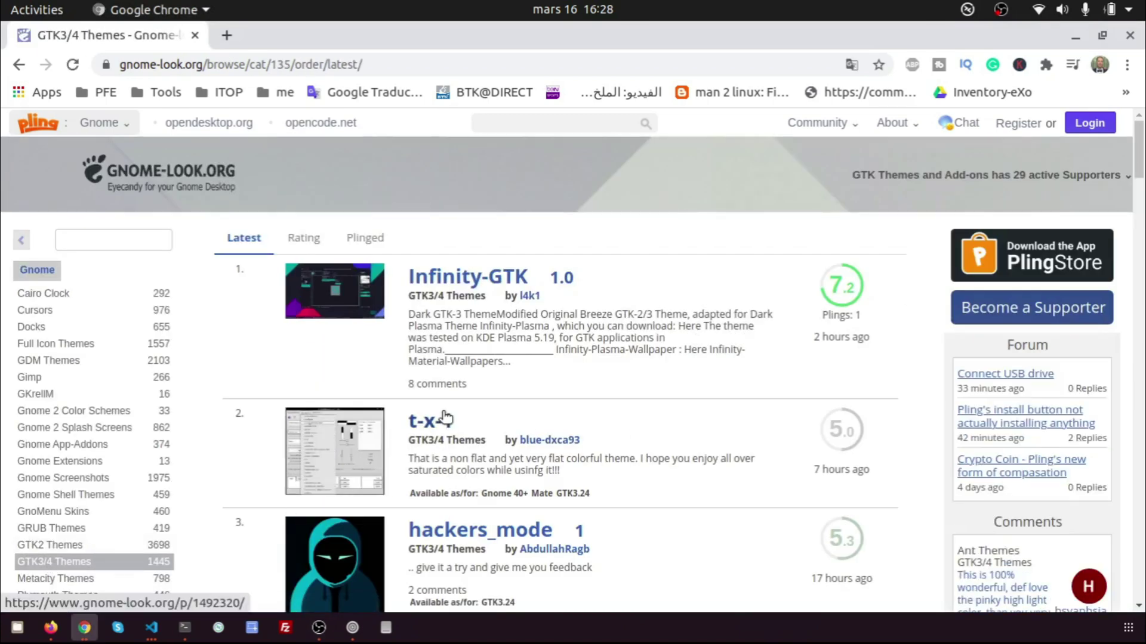
{"action": "left_click", "coordinate": [304, 239]}
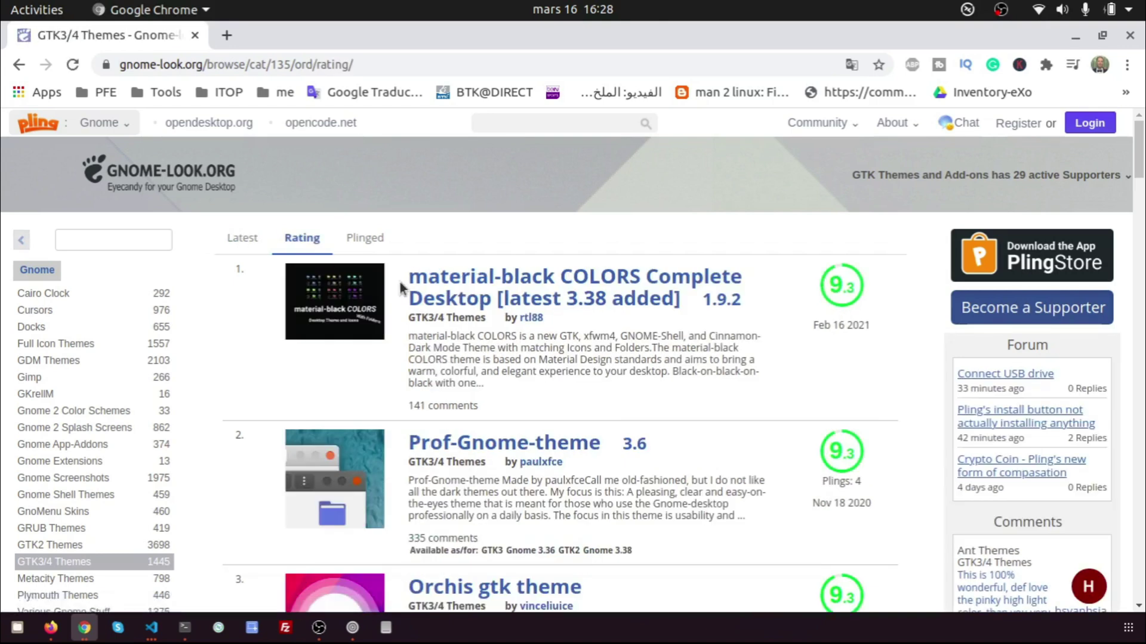
{"action": "scroll", "coordinate": [836, 452], "scroll_direction": "down", "scroll_amount": 15}
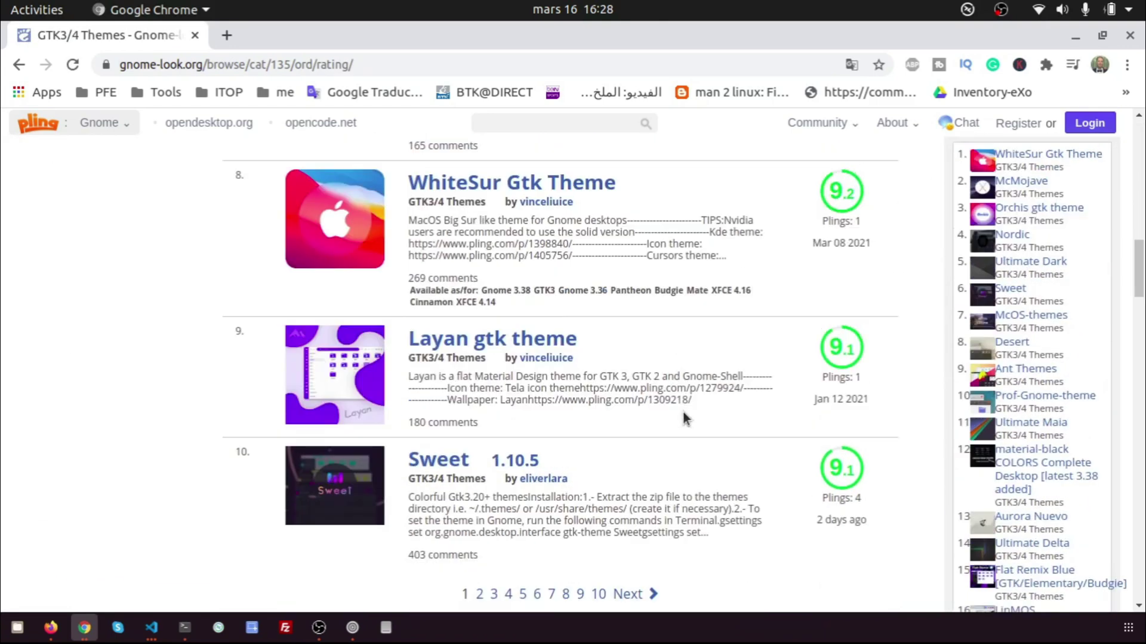
{"action": "right_click", "coordinate": [457, 462]}
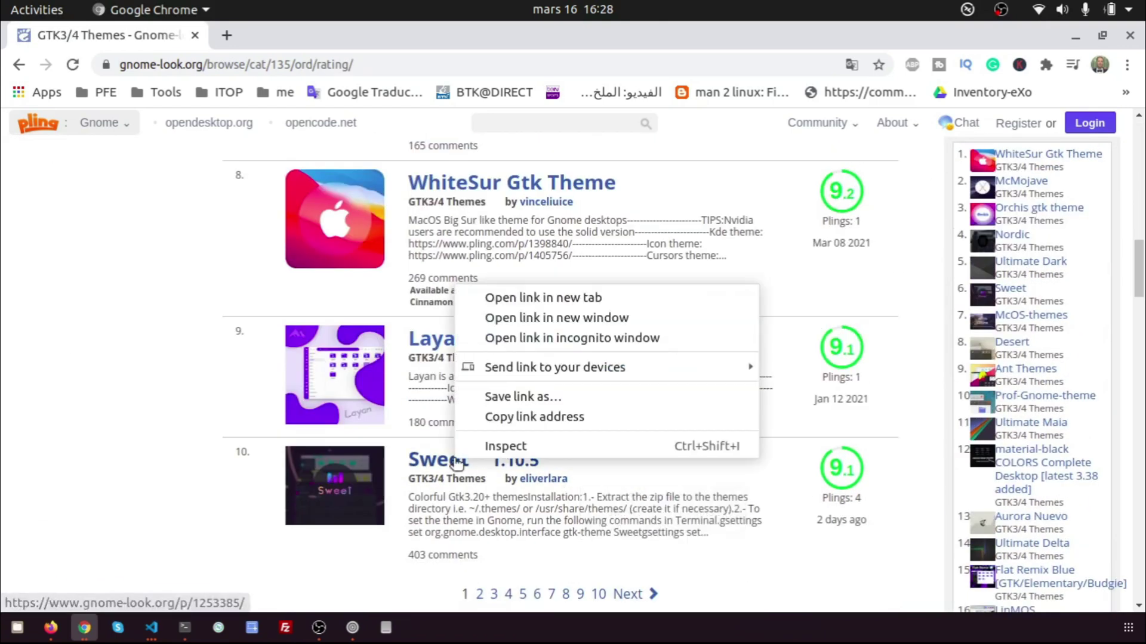
{"action": "left_click", "coordinate": [512, 300]}
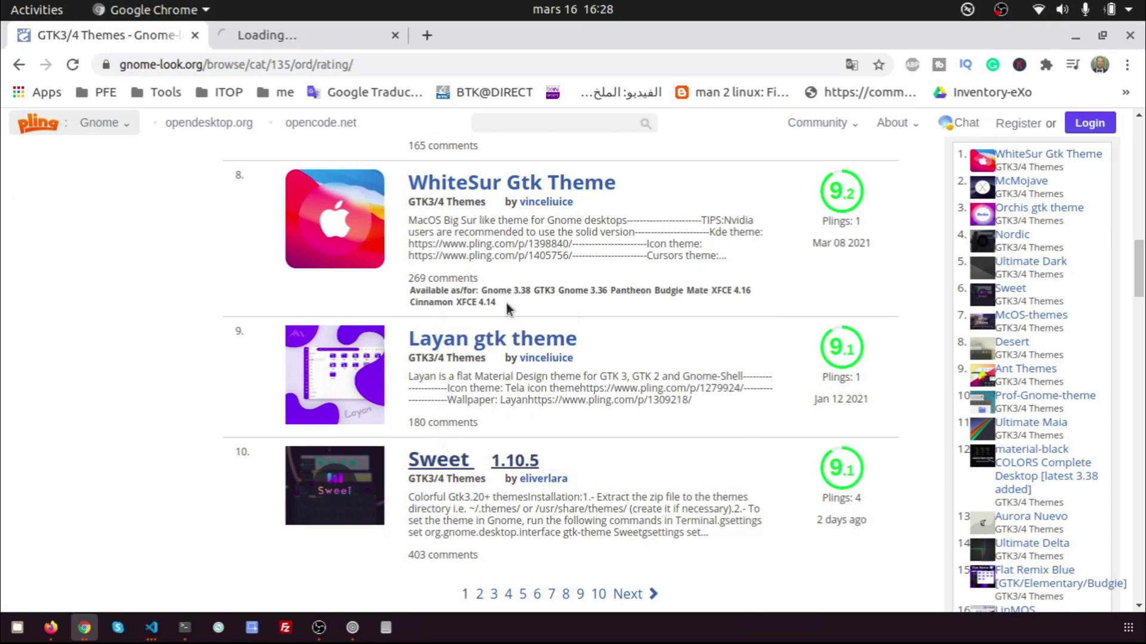
- On the Sweet page, preview the screenshots (Sweet Mars, mint variant), ending on Sweet Dark
{"action": "left_click", "coordinate": [263, 36]}
{"action": "scroll", "coordinate": [787, 382], "scroll_direction": "down", "scroll_amount": 3}
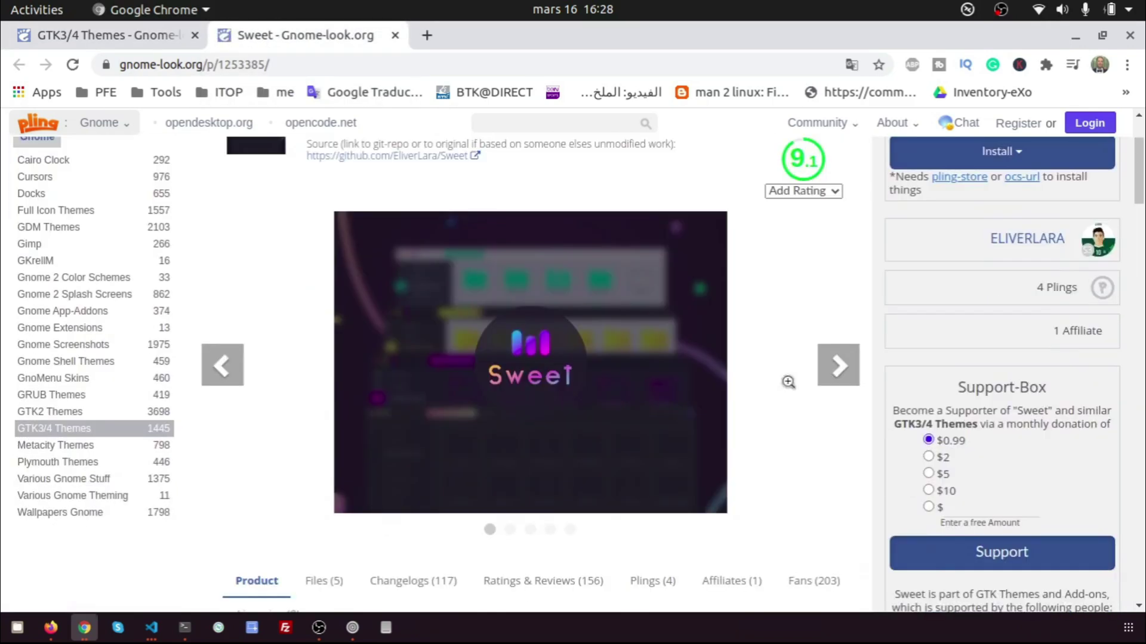
{"action": "left_click", "coordinate": [838, 366]}
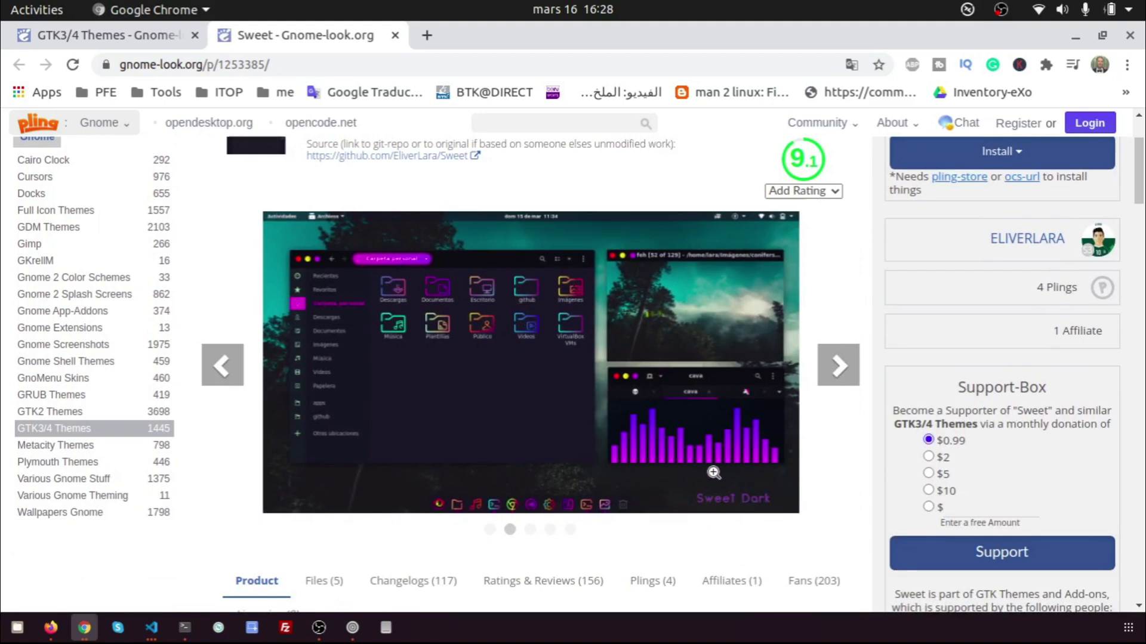
{"action": "left_click", "coordinate": [838, 363]}
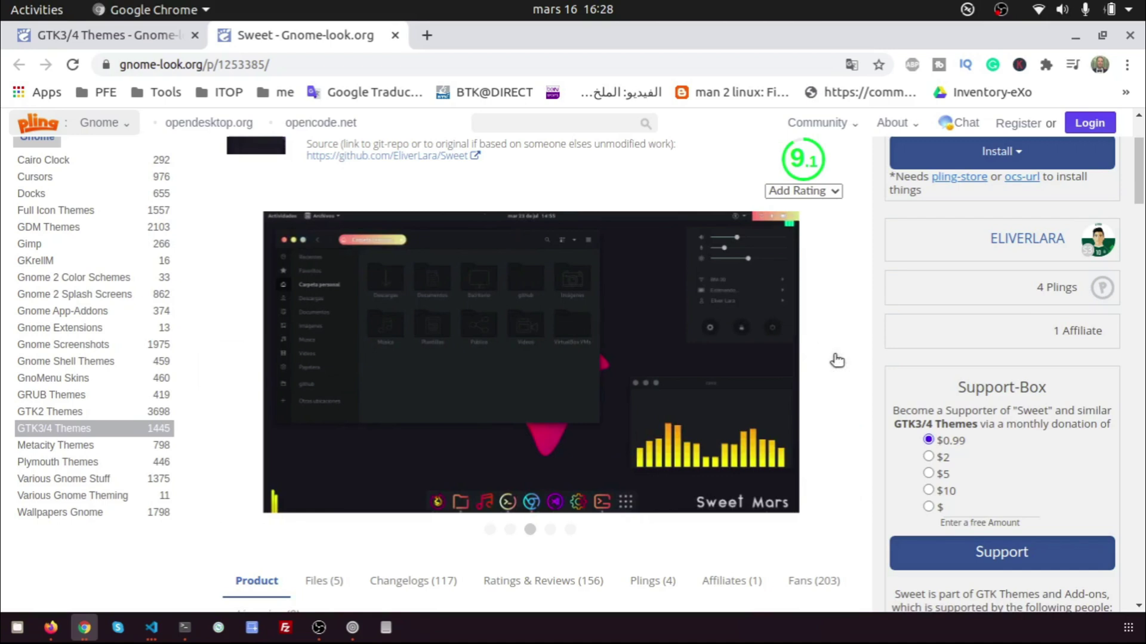
{"action": "left_click", "coordinate": [838, 360]}
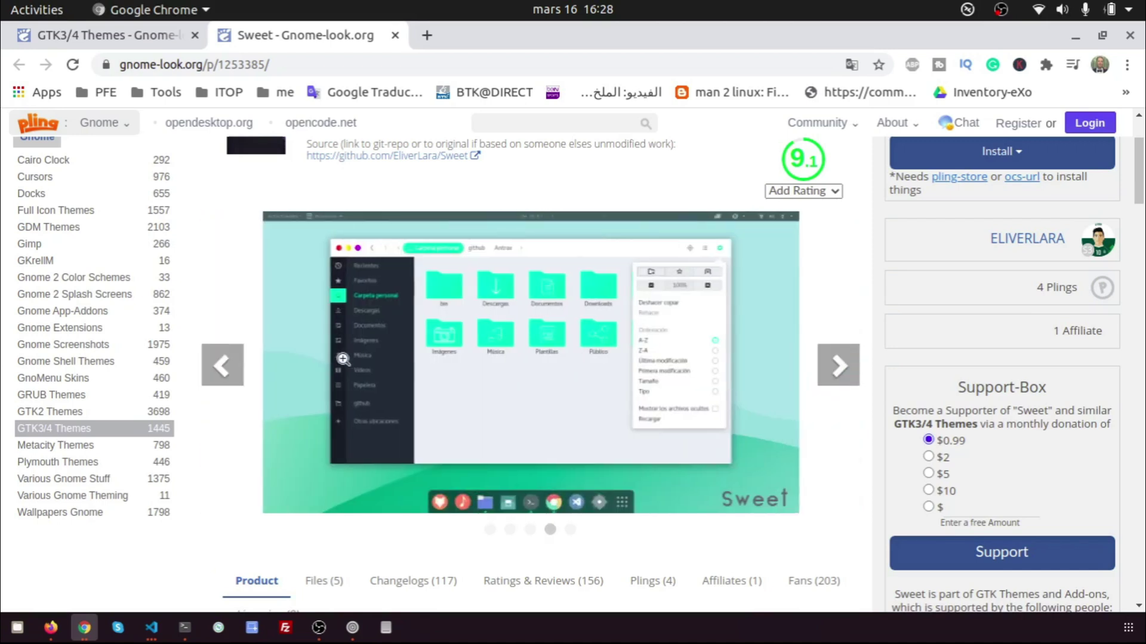
{"action": "left_click", "coordinate": [218, 365]}
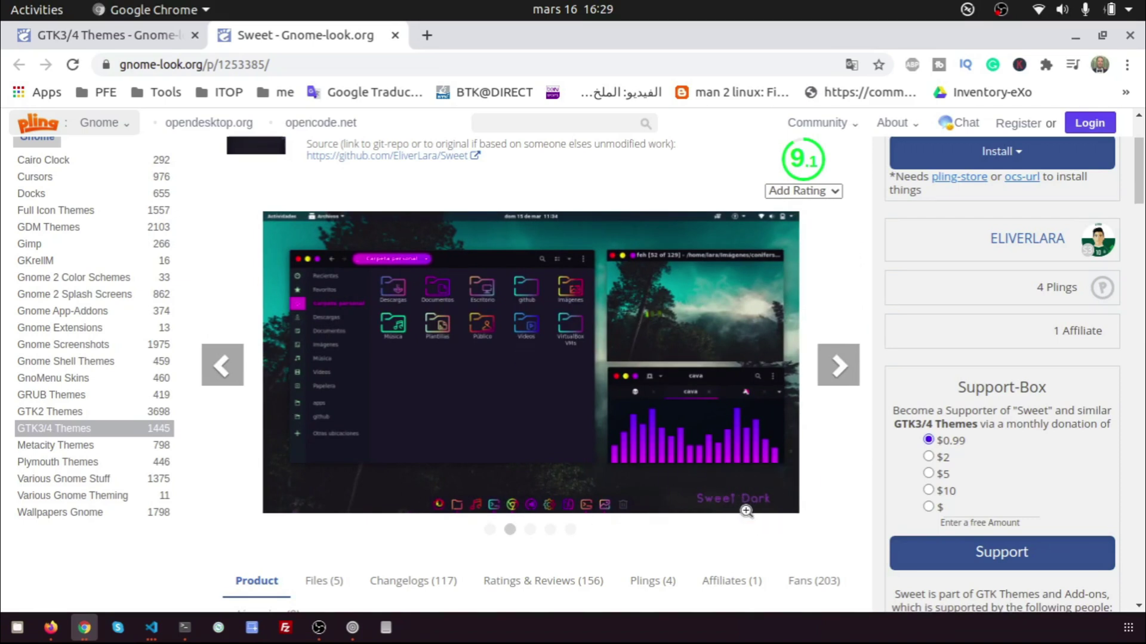
- Scroll to the Sweet installation instructions and highlight the word 'tweaktool'
{"action": "scroll", "coordinate": [750, 521], "scroll_direction": "down", "scroll_amount": 4}
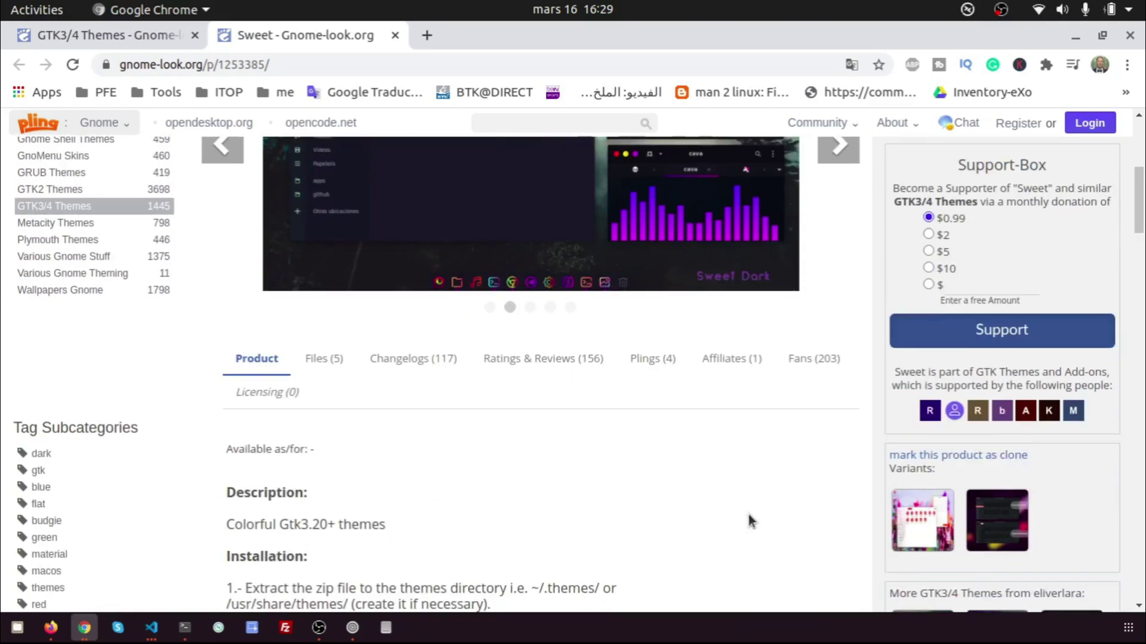
{"action": "scroll", "coordinate": [549, 452], "scroll_direction": "down", "scroll_amount": 5}
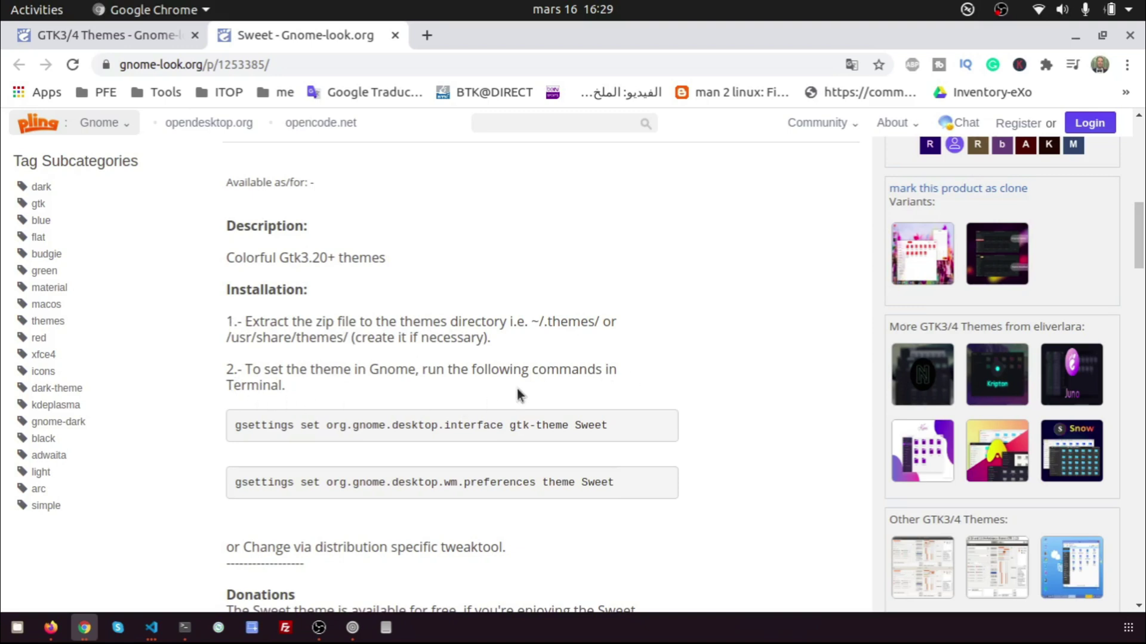
{"action": "scroll", "coordinate": [518, 395], "scroll_direction": "down", "scroll_amount": 4}
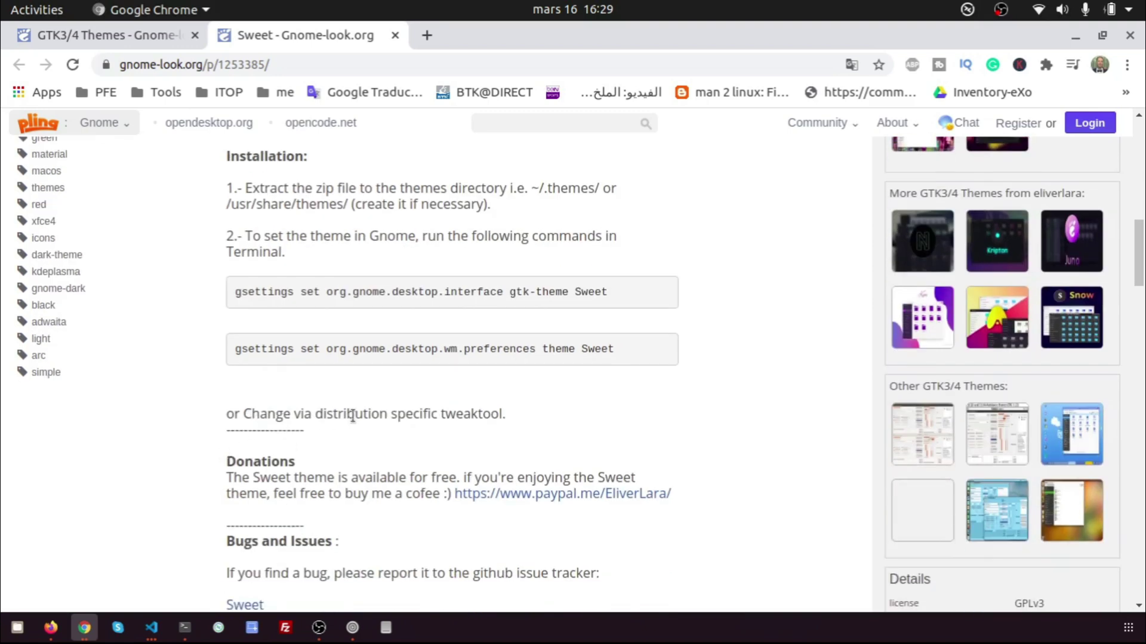
{"action": "left_click_drag", "start_coordinate": [441, 412], "coordinate": [499, 411]}
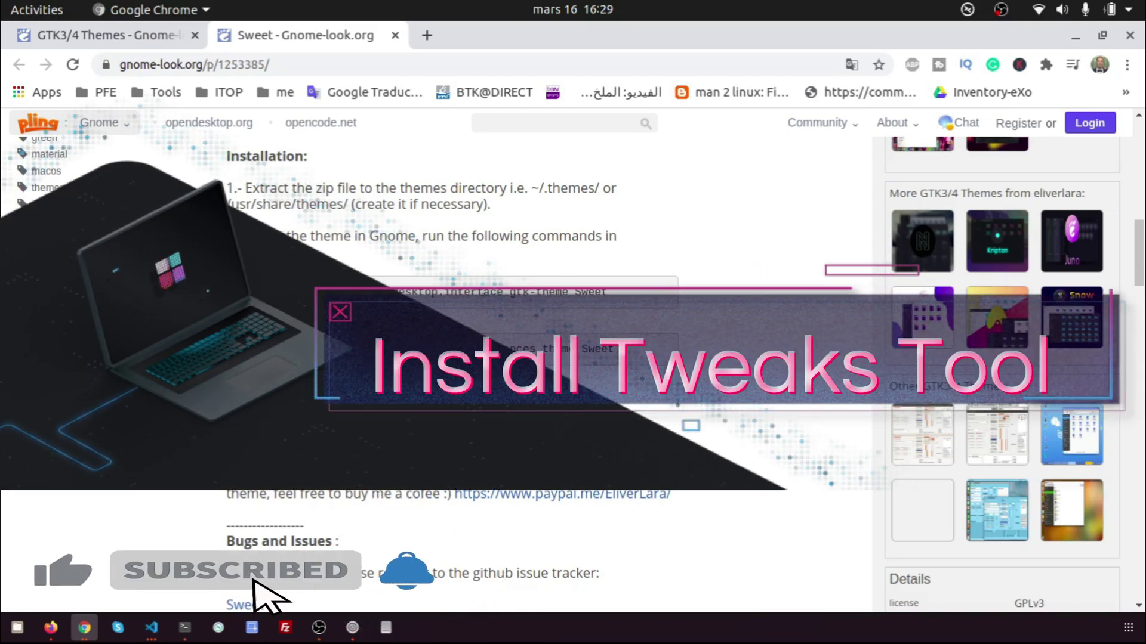
- In a new terminal, enter 'sudo apt install gnome-tweak-tool' using Tab completion
{"action": "scroll", "coordinate": [417, 358], "scroll_direction": "down", "scroll_amount": 1}
{"action": "key", "text": "ctrl+alt+t"}
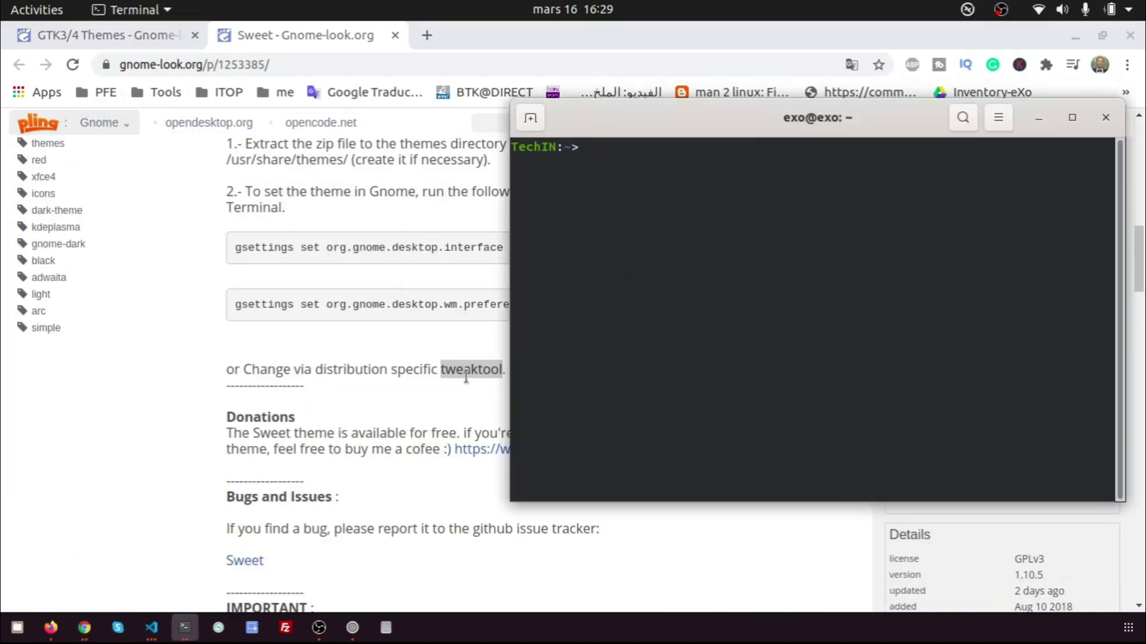
{"action": "type", "text": "sudo a"}
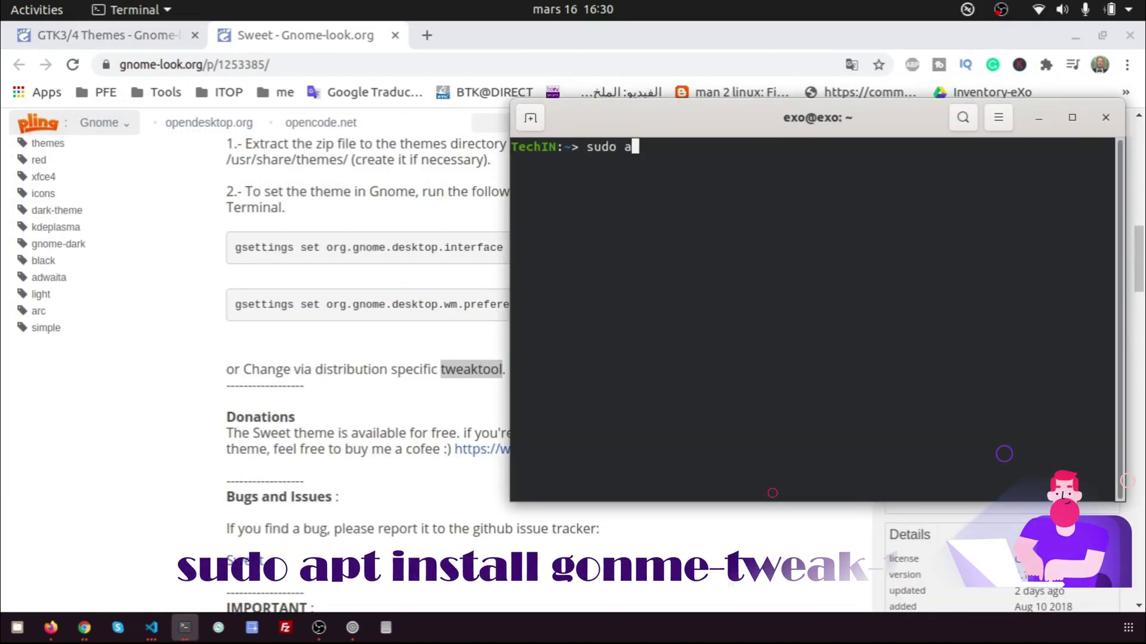
{"action": "type", "text": "pt"}
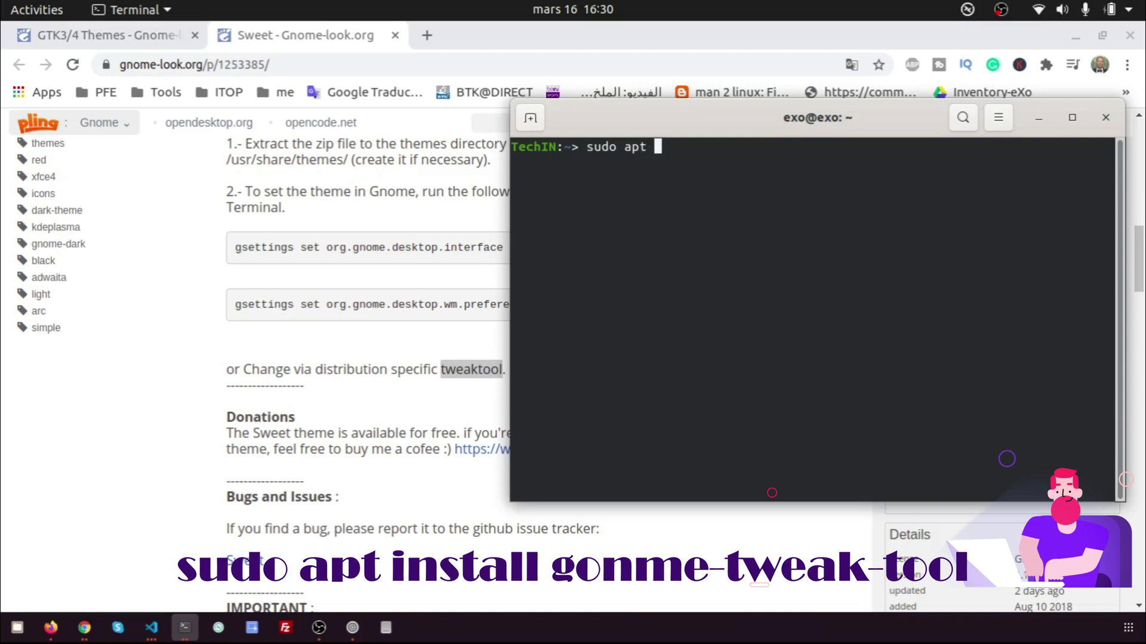
{"action": "type", "text": " install gnome-t"}
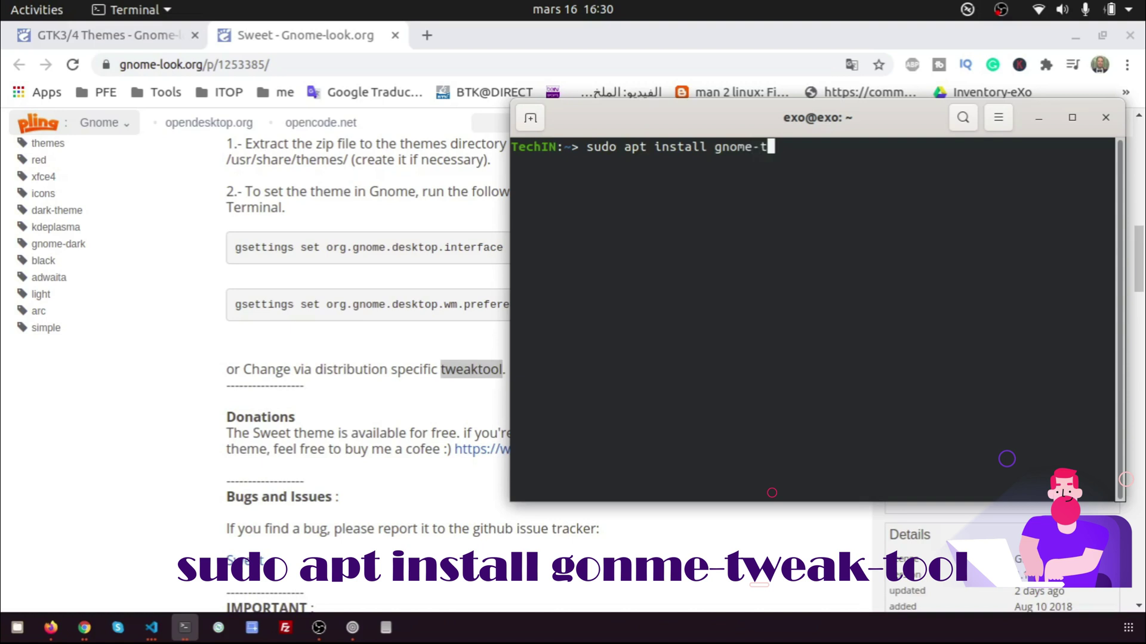
{"action": "type", "text": "w"}
{"action": "key", "text": "Tab"}
{"action": "key", "text": "Tab"}
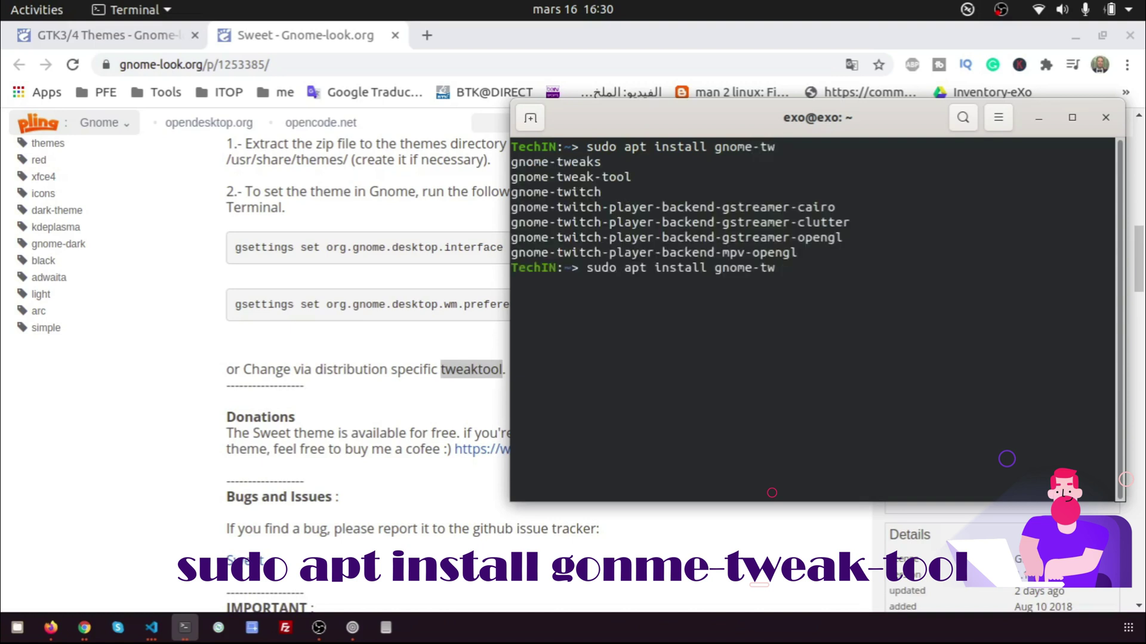
{"action": "type", "text": "a"}
{"action": "key", "text": "BackSpace"}
{"action": "type", "text": "eak-t"}
{"action": "key", "text": "Tab"}
- Run the install, authenticate with the administrator password, and confirm with y
{"action": "key", "text": "Return"}
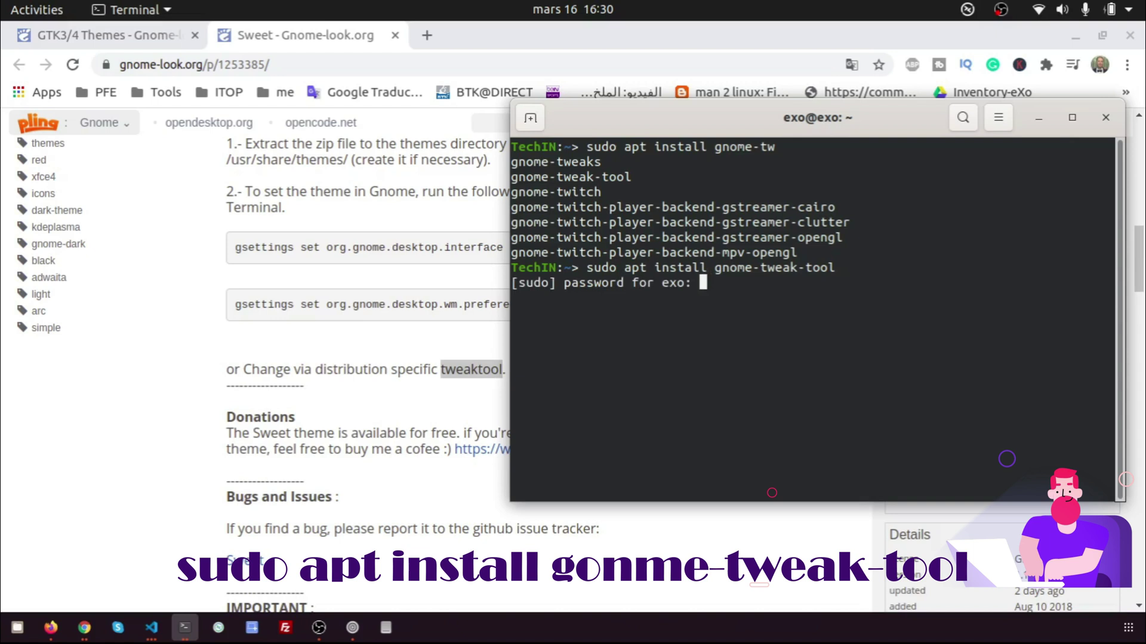
{"action": "key", "text": "Return"}
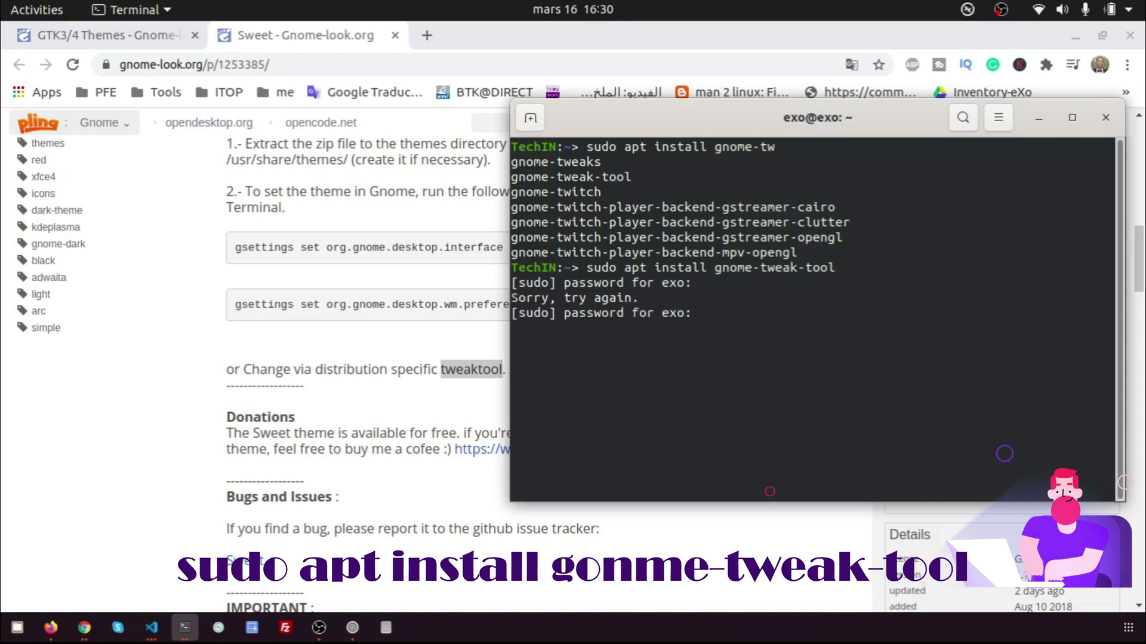
{"action": "key", "text": "Return"}
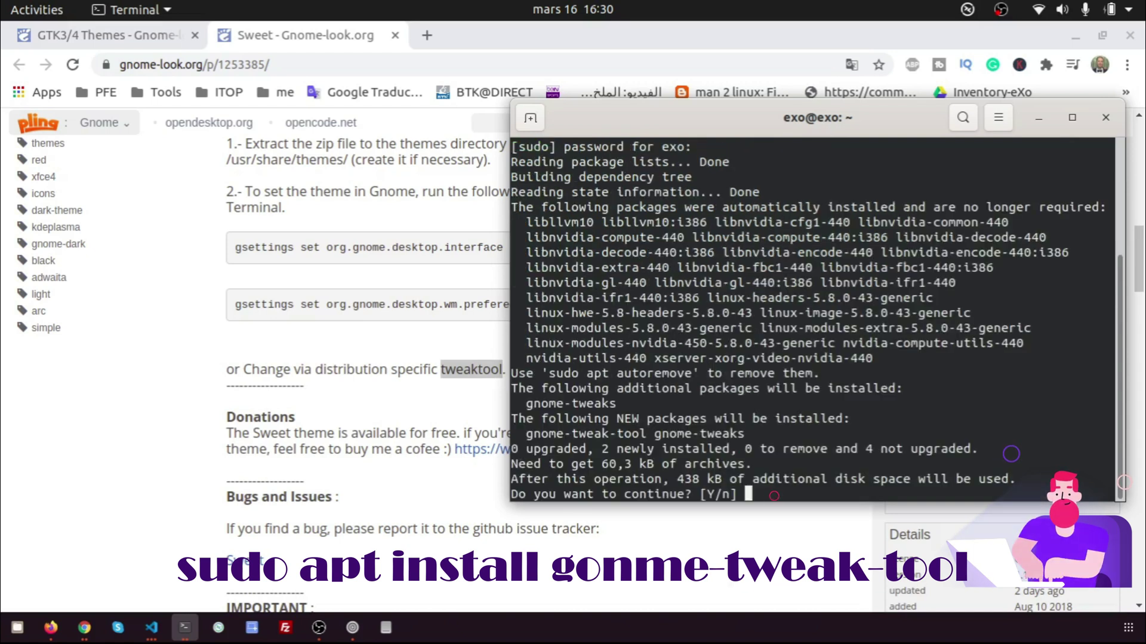
{"action": "type", "text": "y"}
{"action": "key", "text": "Return"}
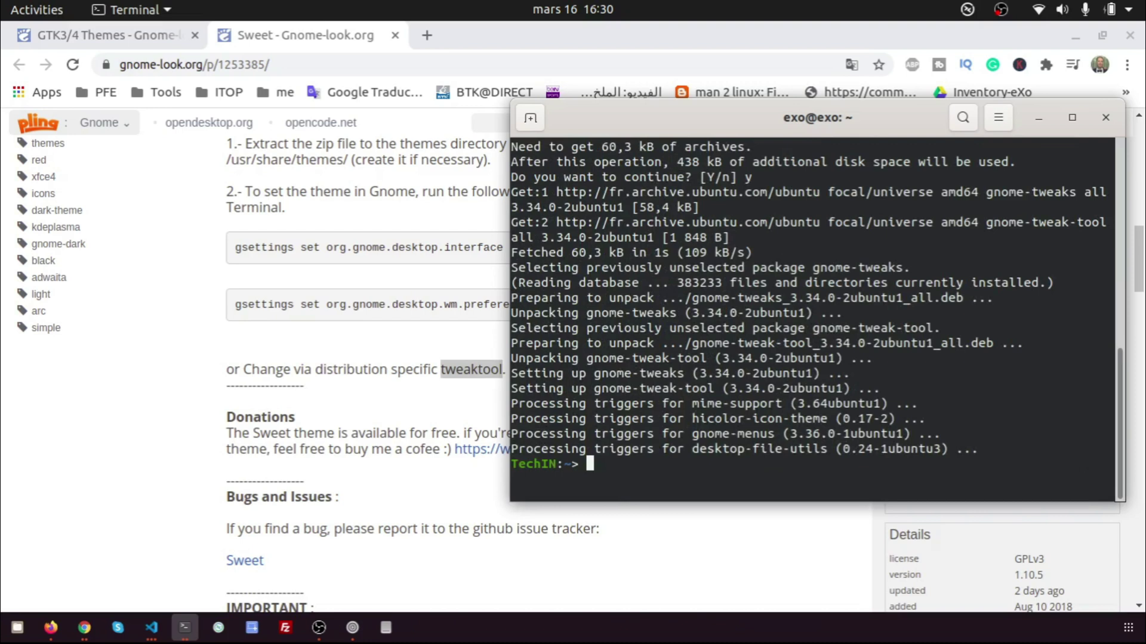
{"action": "key", "text": "Return"}
{"action": "key", "text": "Return"}
{"action": "key", "text": "Return"}
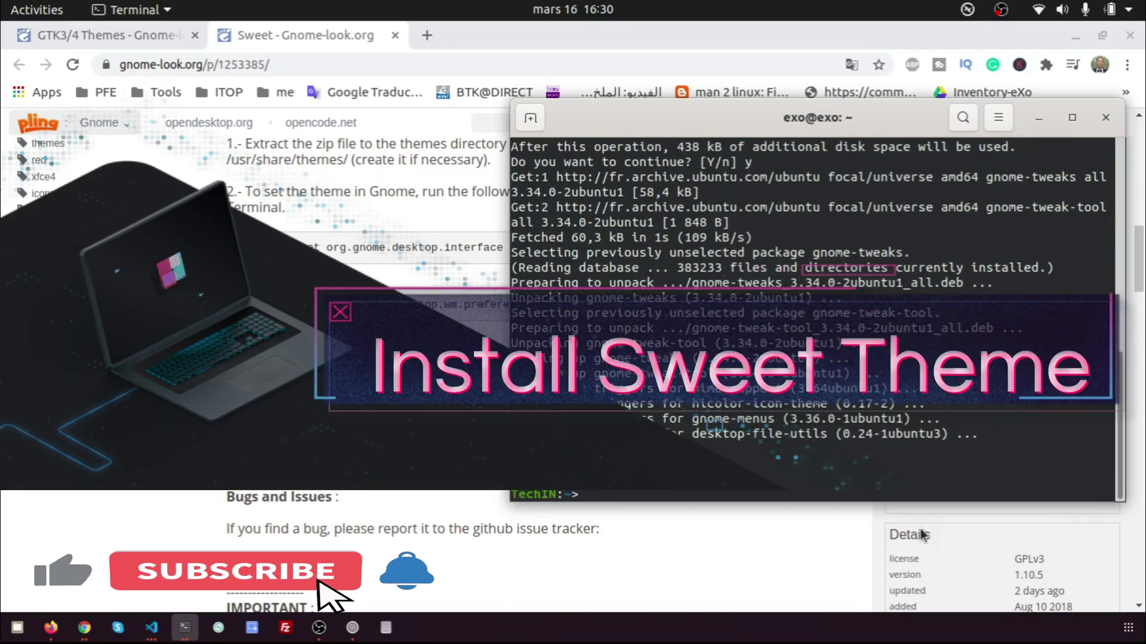
- Download Sweet-Dark.tar.xz (0.47 MB) from the Sweet page to the Desktop, then return to Terminal
{"action": "left_click", "coordinate": [393, 291]}
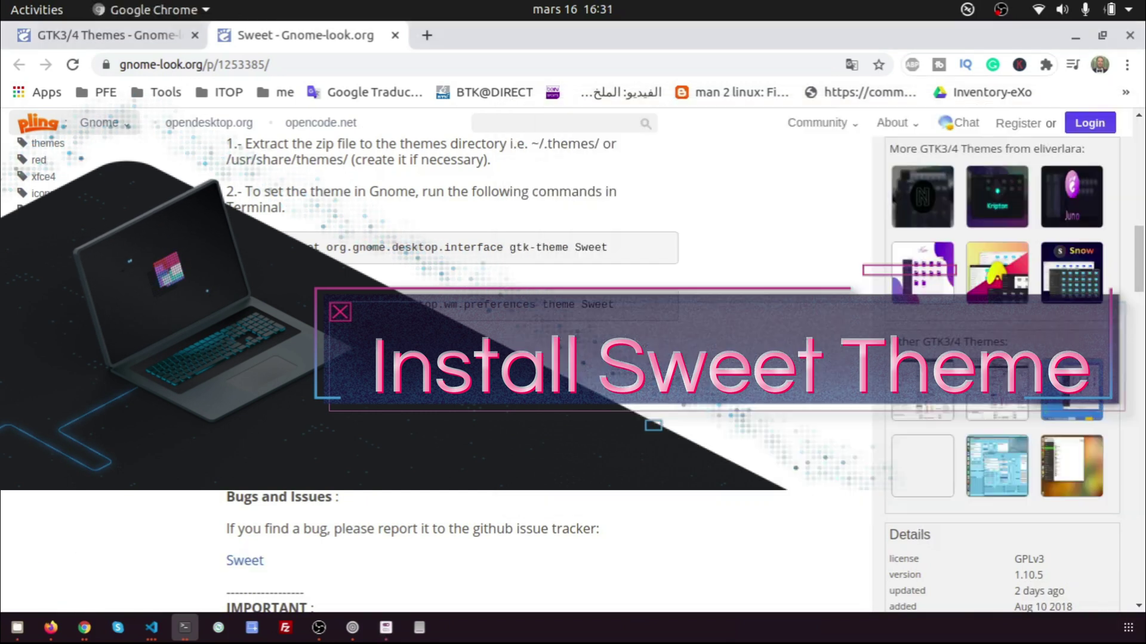
{"action": "scroll", "coordinate": [346, 158], "scroll_direction": "up", "scroll_amount": 7}
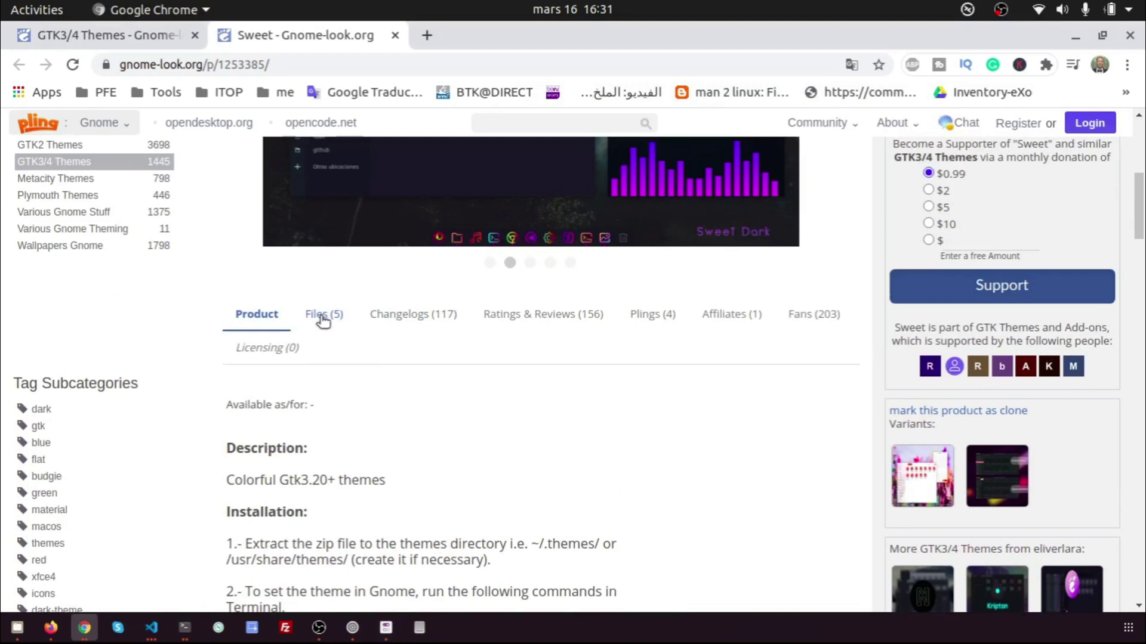
{"action": "left_click", "coordinate": [333, 320]}
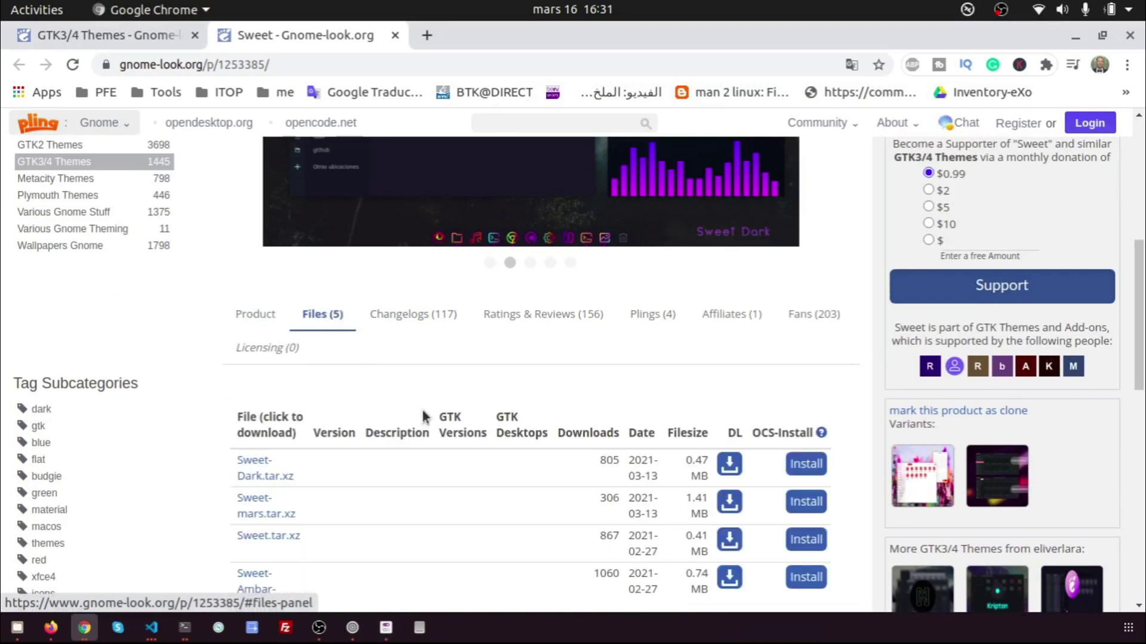
{"action": "scroll", "coordinate": [481, 456], "scroll_direction": "down", "scroll_amount": 2}
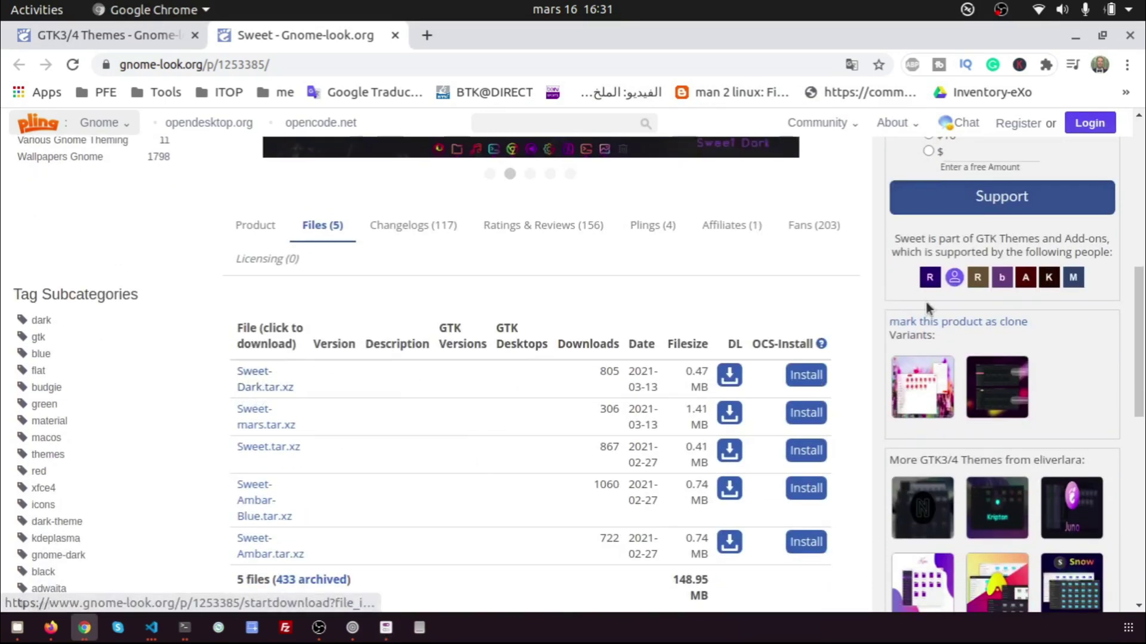
{"action": "scroll", "coordinate": [931, 303], "scroll_direction": "up", "scroll_amount": 8}
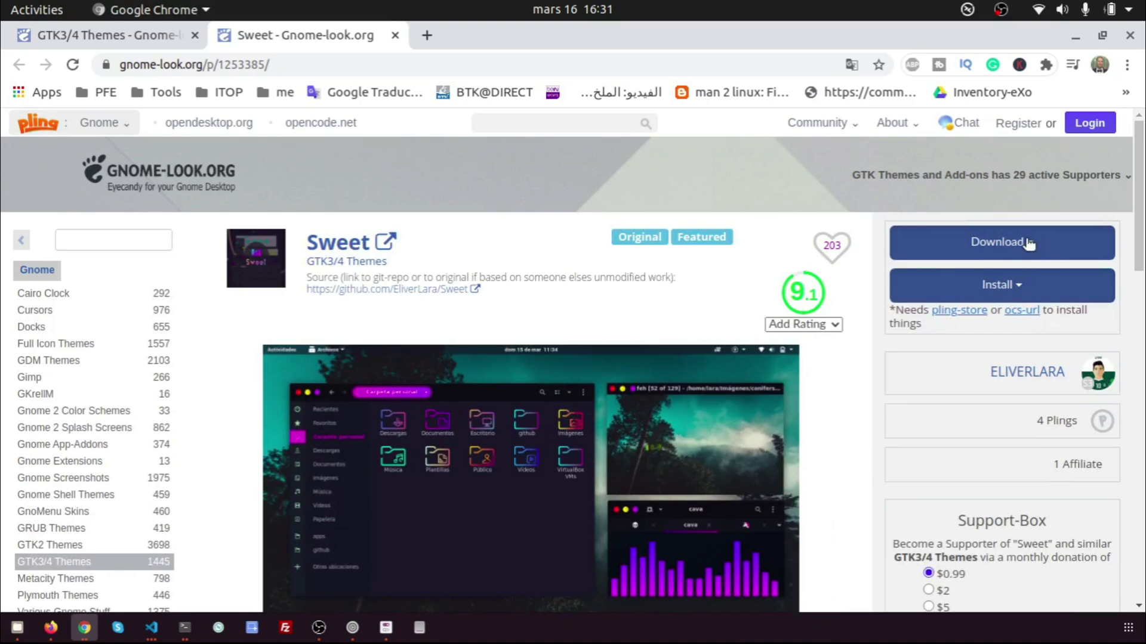
{"action": "left_click", "coordinate": [1036, 244]}
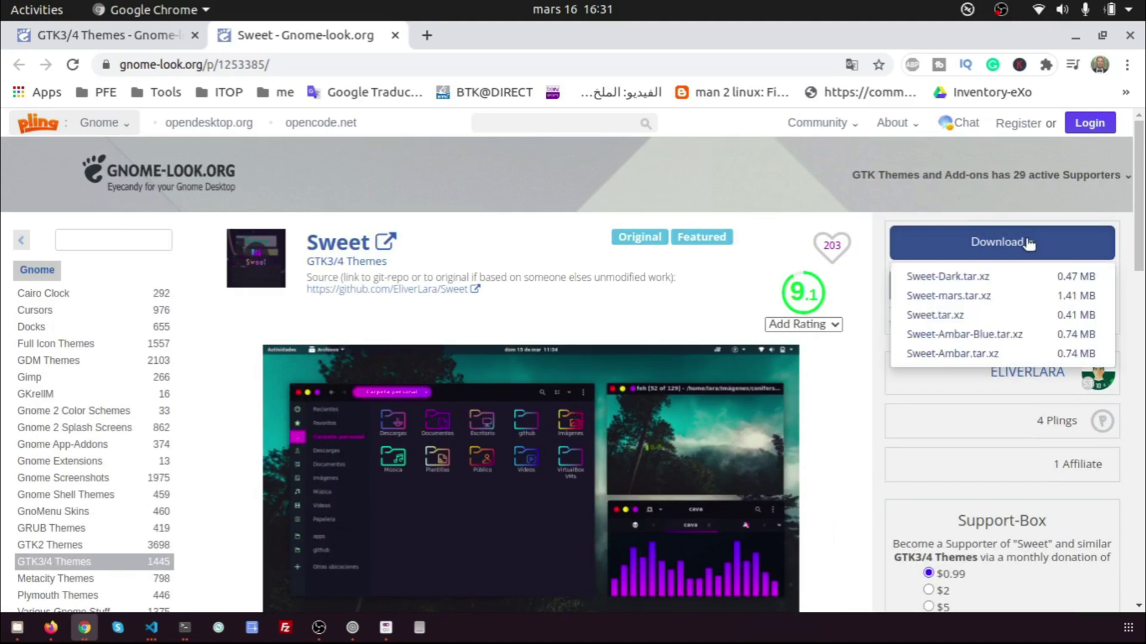
{"action": "left_click", "coordinate": [950, 278]}
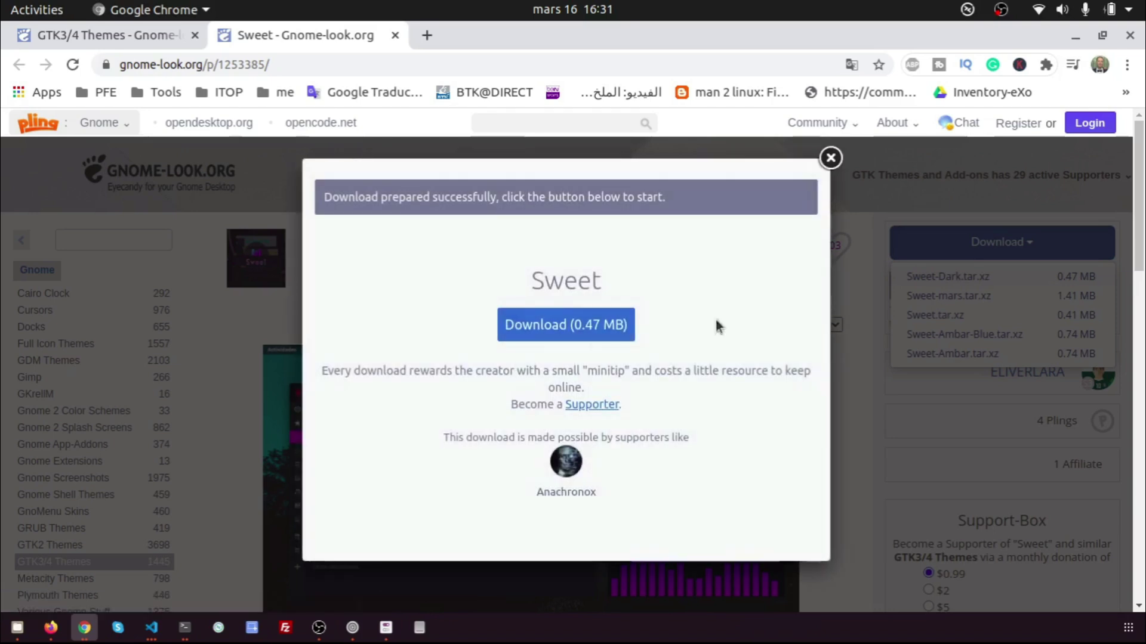
{"action": "left_click", "coordinate": [585, 328]}
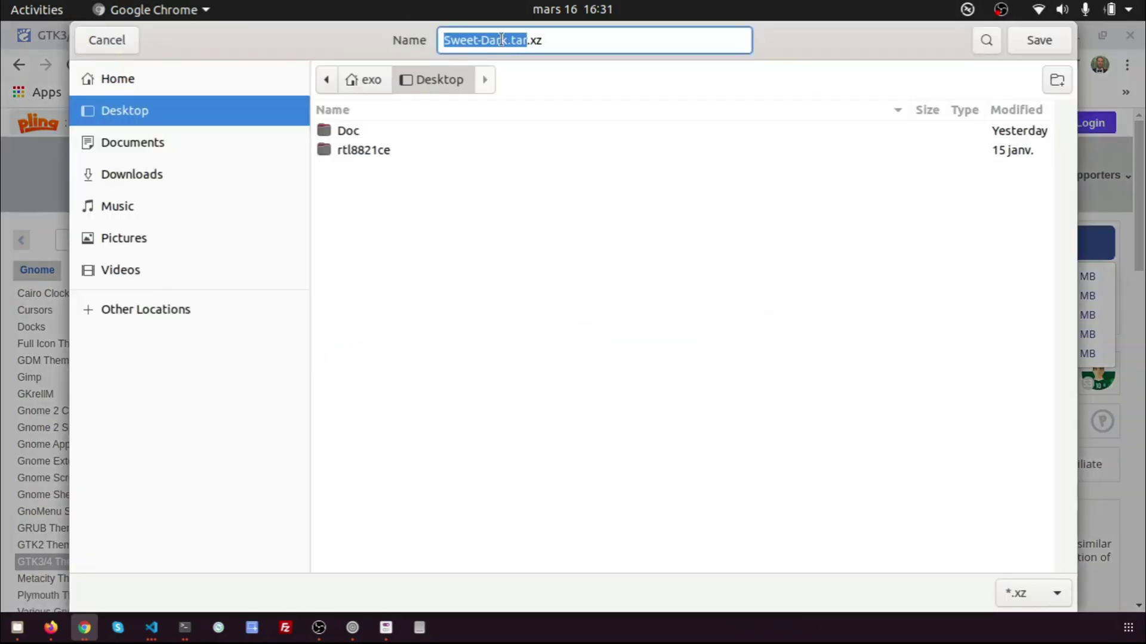
{"action": "left_click", "coordinate": [1035, 43]}
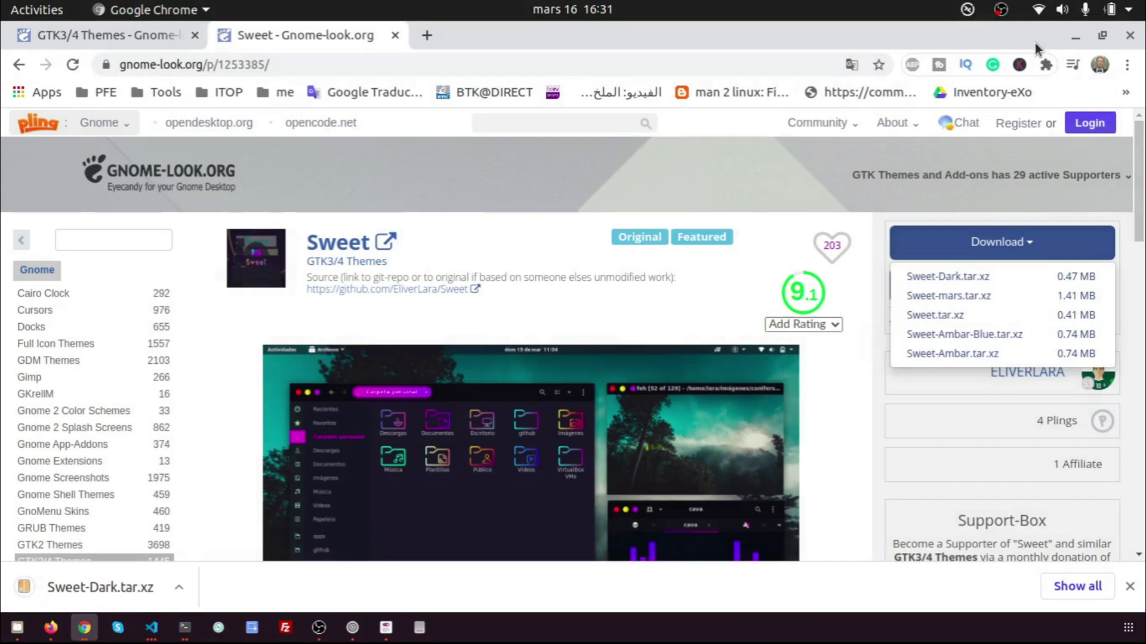
{"action": "left_click", "coordinate": [185, 628]}
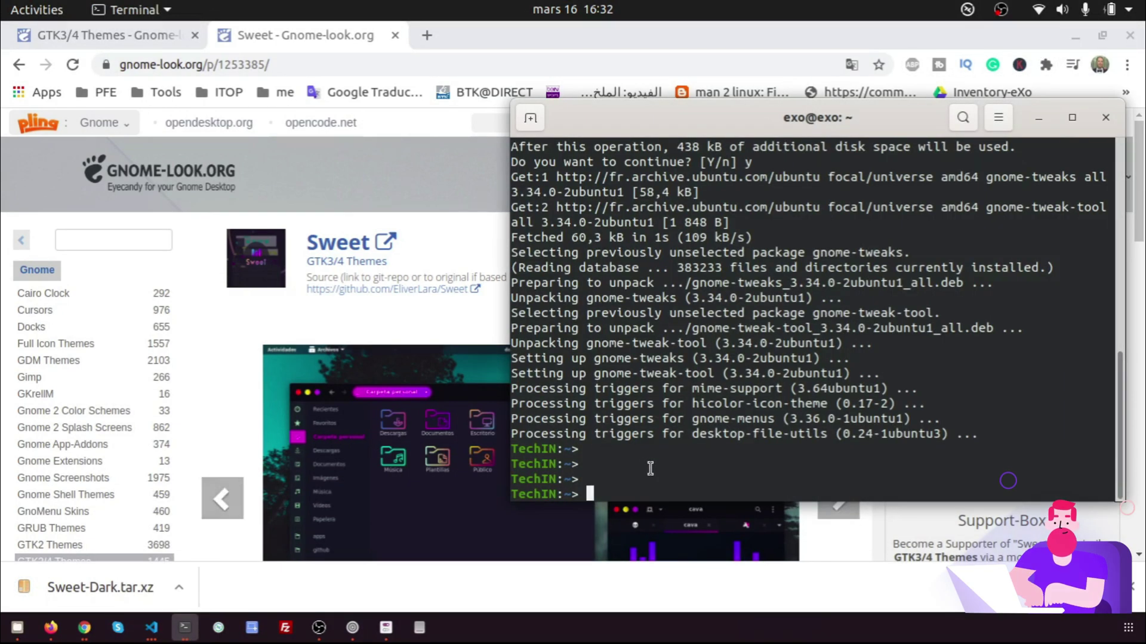
- From the Desktop folder, copy Sweet-Dark.tar.xz into /usr/share/themes/ with sudo cp
{"action": "type", "text": "cd "}
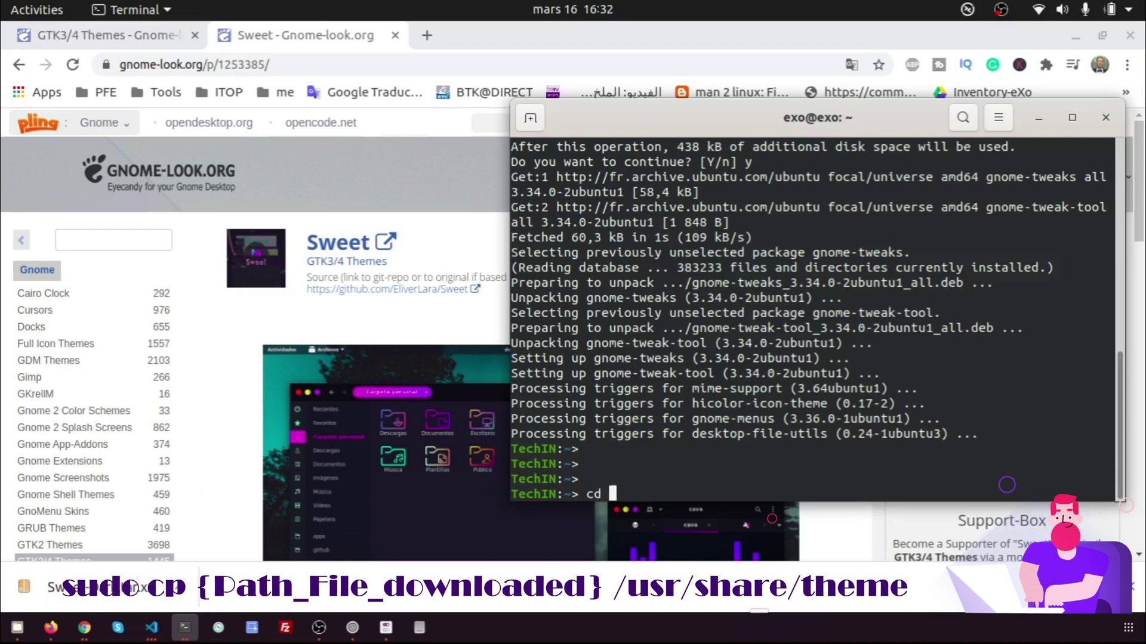
{"action": "type", "text": "Des"}
{"action": "key", "text": "Tab"}
{"action": "key", "text": "Return"}
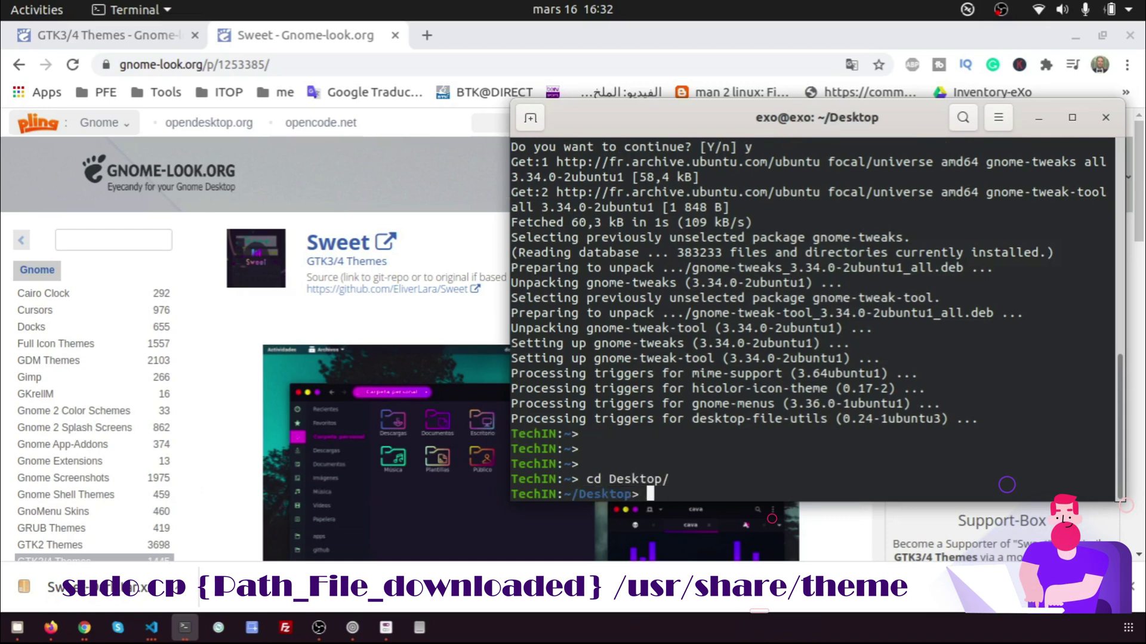
{"action": "type", "text": "sudo cp Sw"}
{"action": "key", "text": "Tab"}
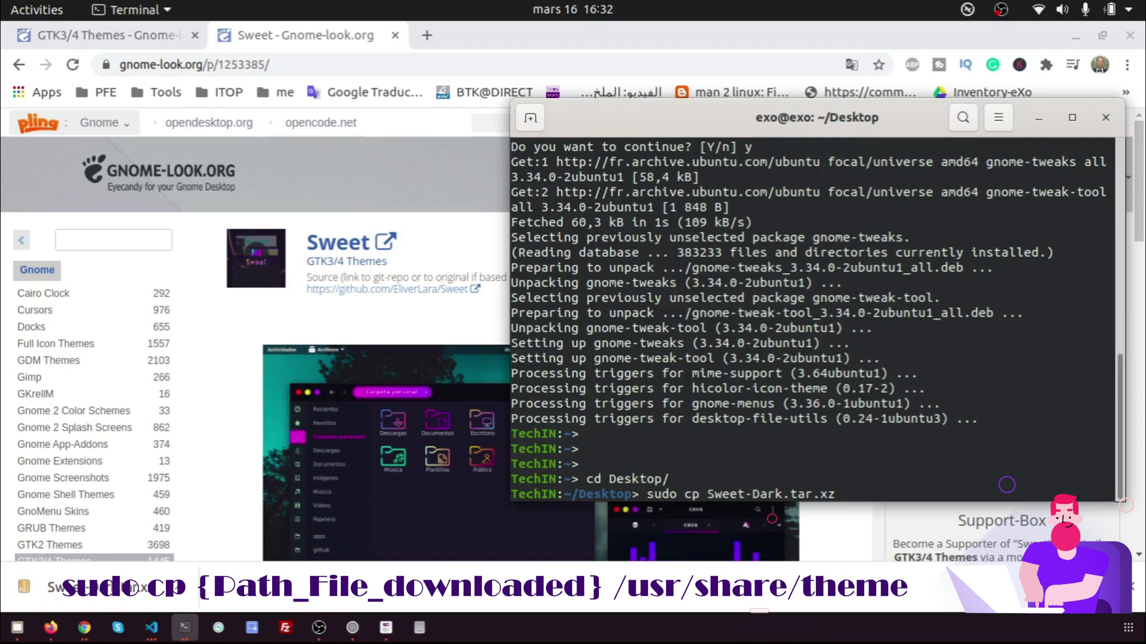
{"action": "type", "text": "/usr/sha"}
{"action": "key", "text": "Tab"}
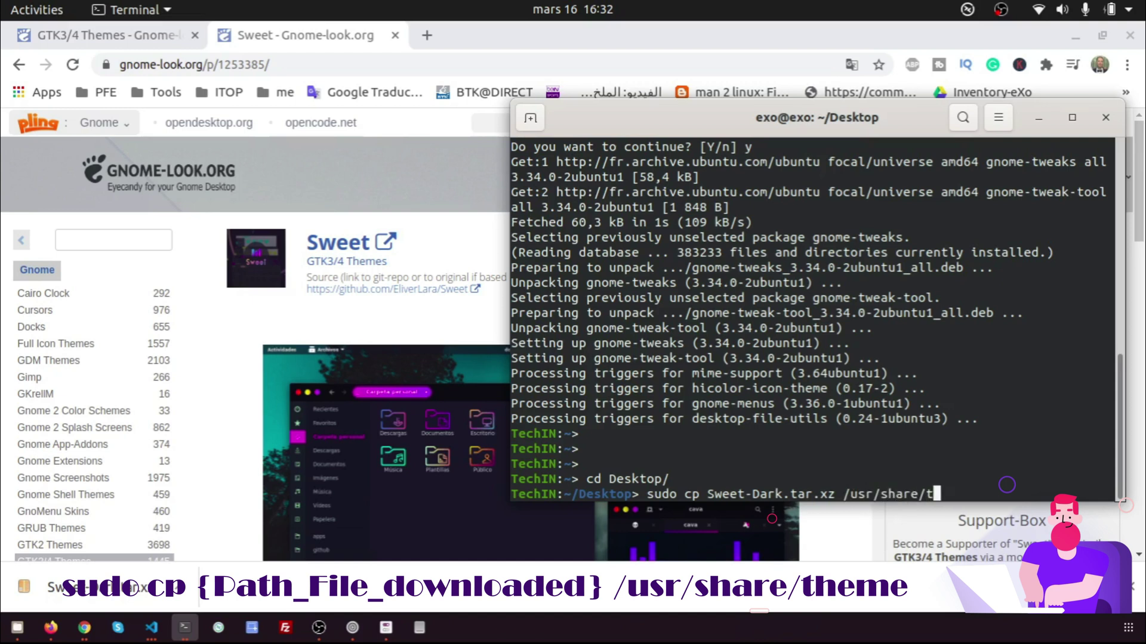
{"action": "type", "text": "th"}
{"action": "key", "text": "Tab"}
{"action": "key", "text": "Tab"}
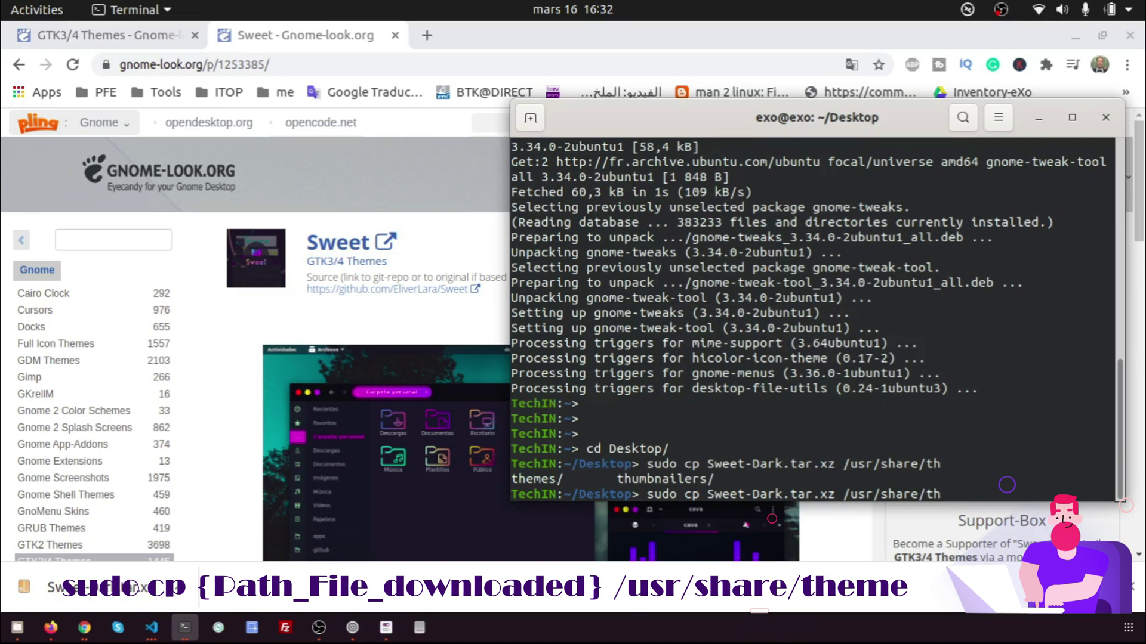
{"action": "type", "text": "e"}
{"action": "key", "text": "Tab"}
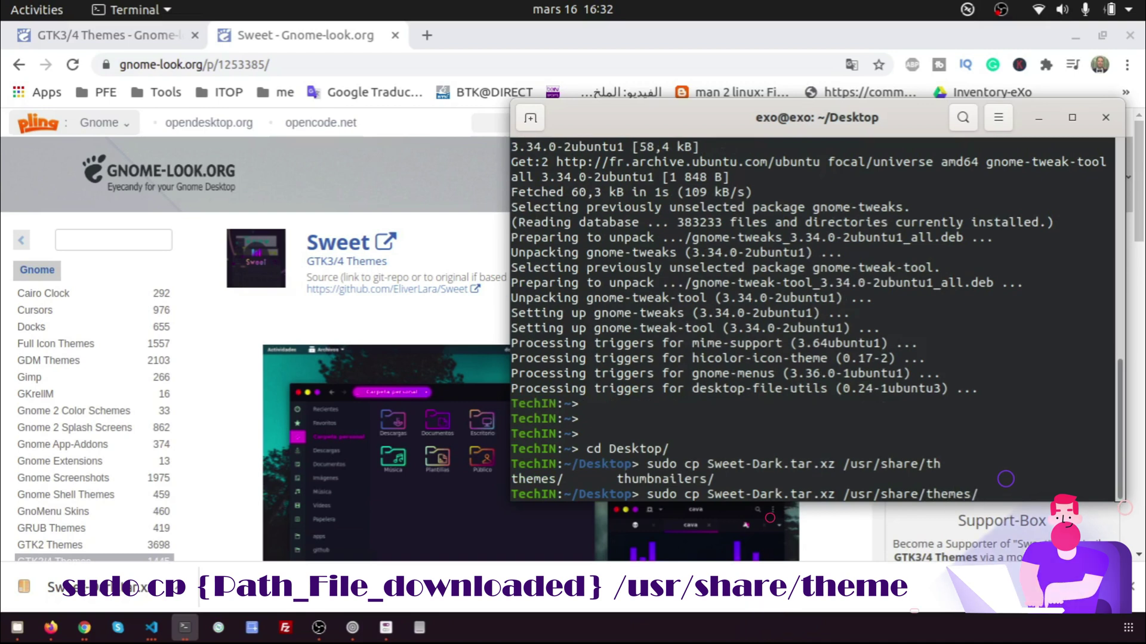
{"action": "key", "text": "Return"}
- Change into the /usr/share/themes/ directory
{"action": "type", "text": "cd"}
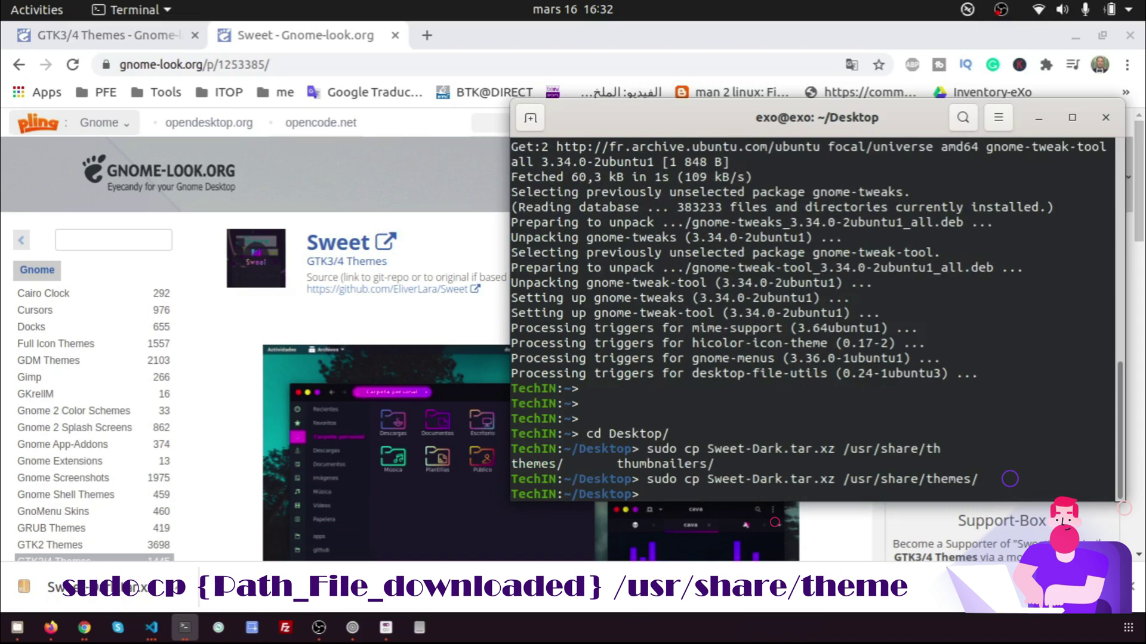
{"action": "type", "text": " /u"}
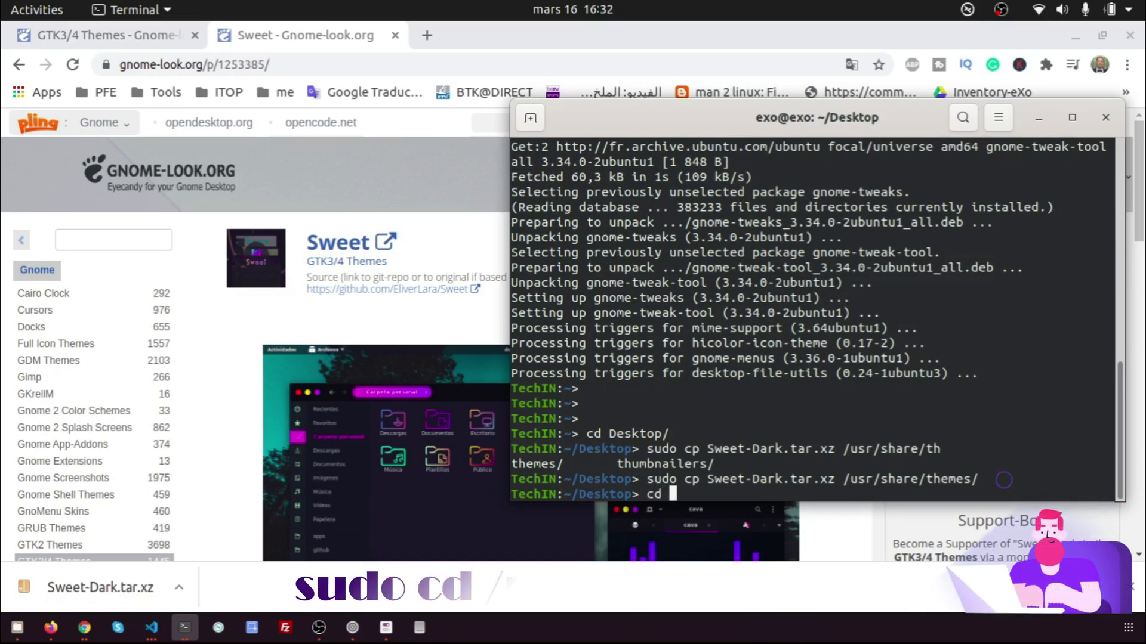
{"action": "type", "text": "sr"}
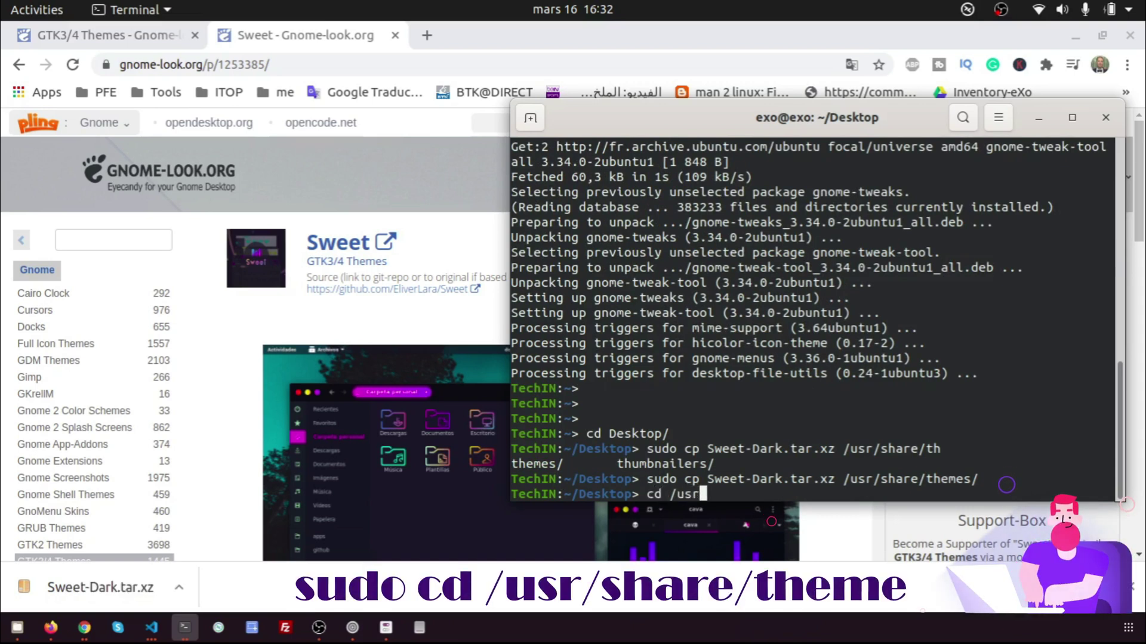
{"action": "type", "text": "/share/"}
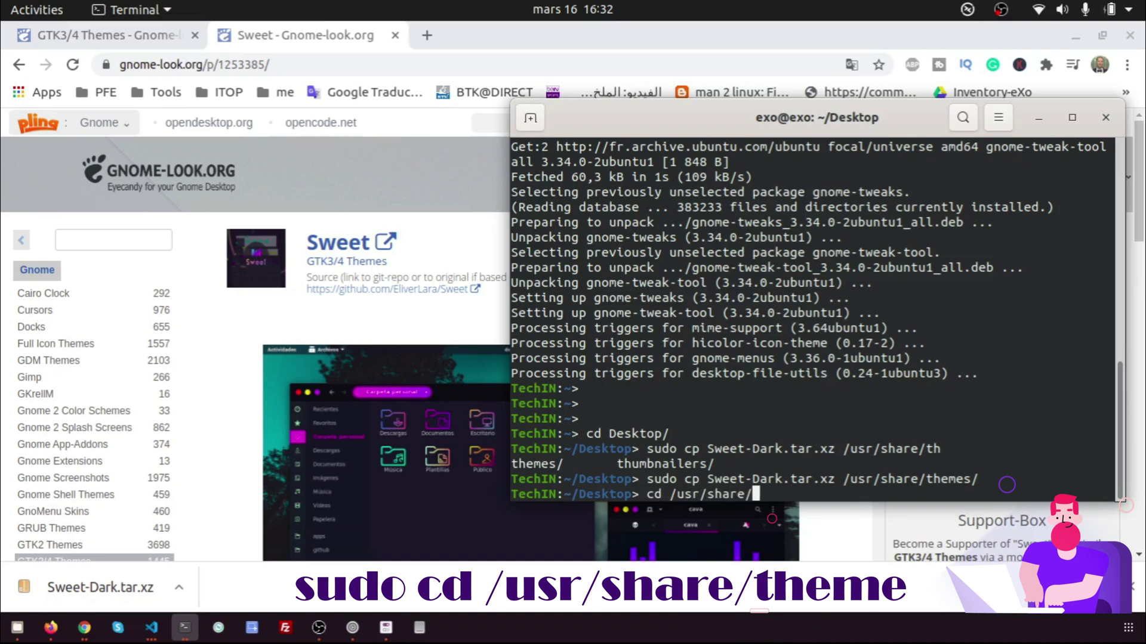
{"action": "type", "text": "the"}
{"action": "key", "text": "Tab"}
{"action": "key", "text": "Return"}
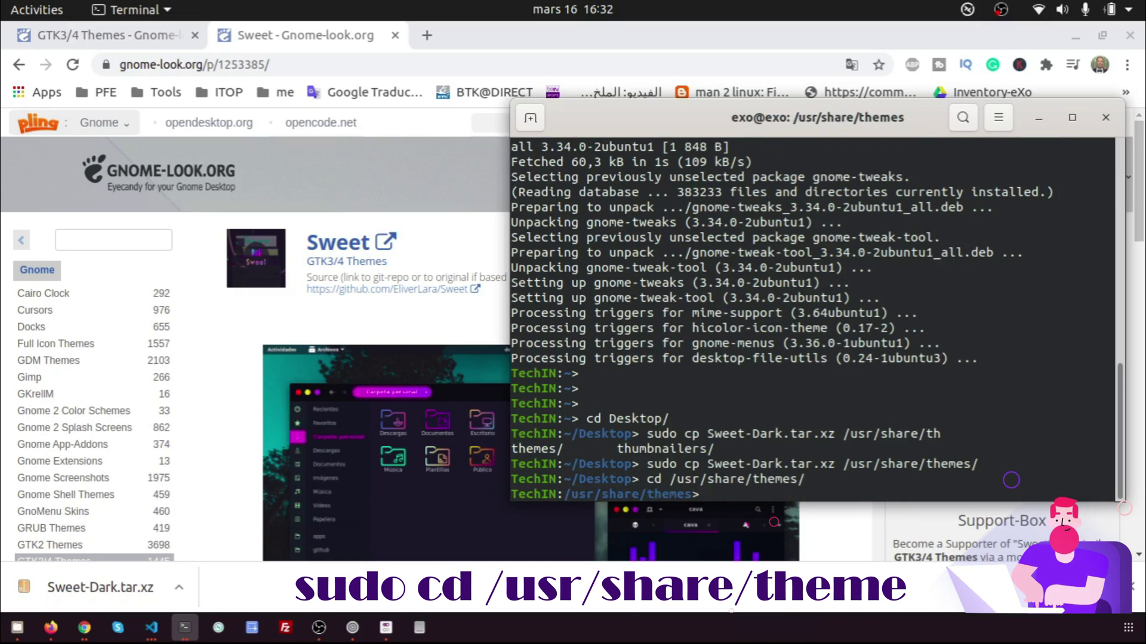
- Extract Sweet-Dark.tar.xz with sudo tar -xvf and spot the Sweet-Dark folder in the ll listing
{"action": "key", "text": "Return"}
{"action": "key", "text": "Return"}
{"action": "type", "text": "s"}
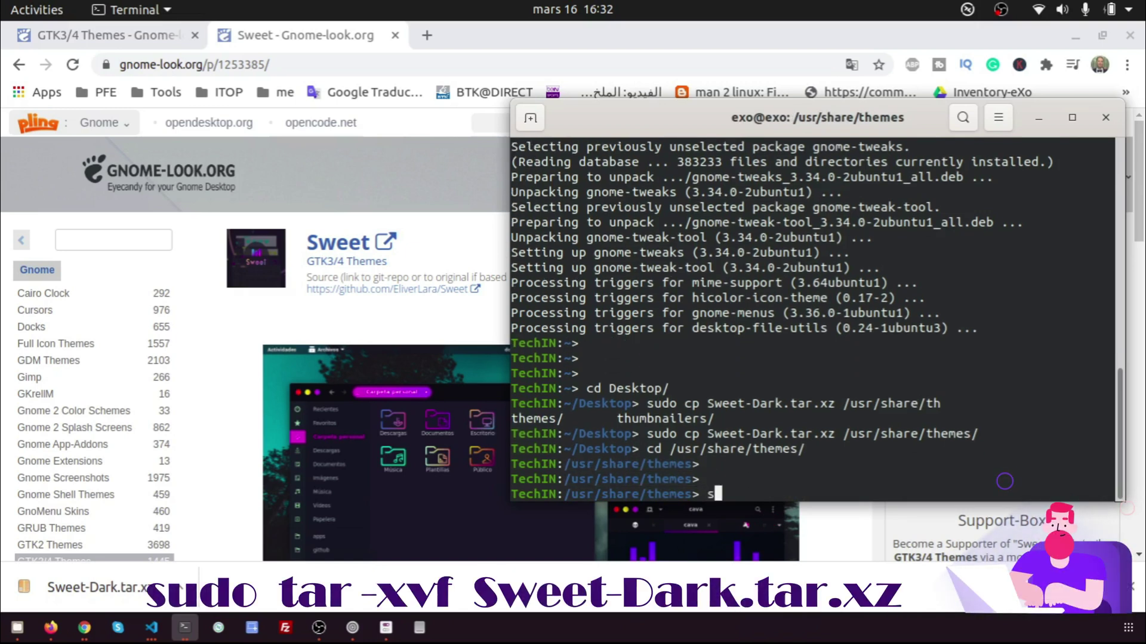
{"action": "type", "text": "udo tar "}
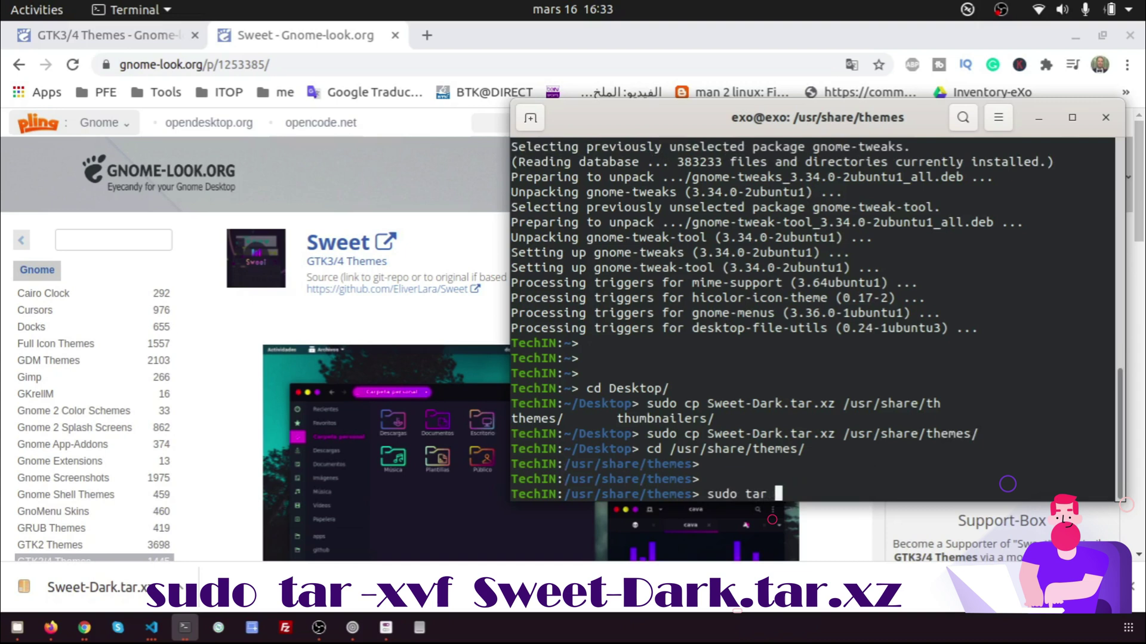
{"action": "type", "text": "-xv"}
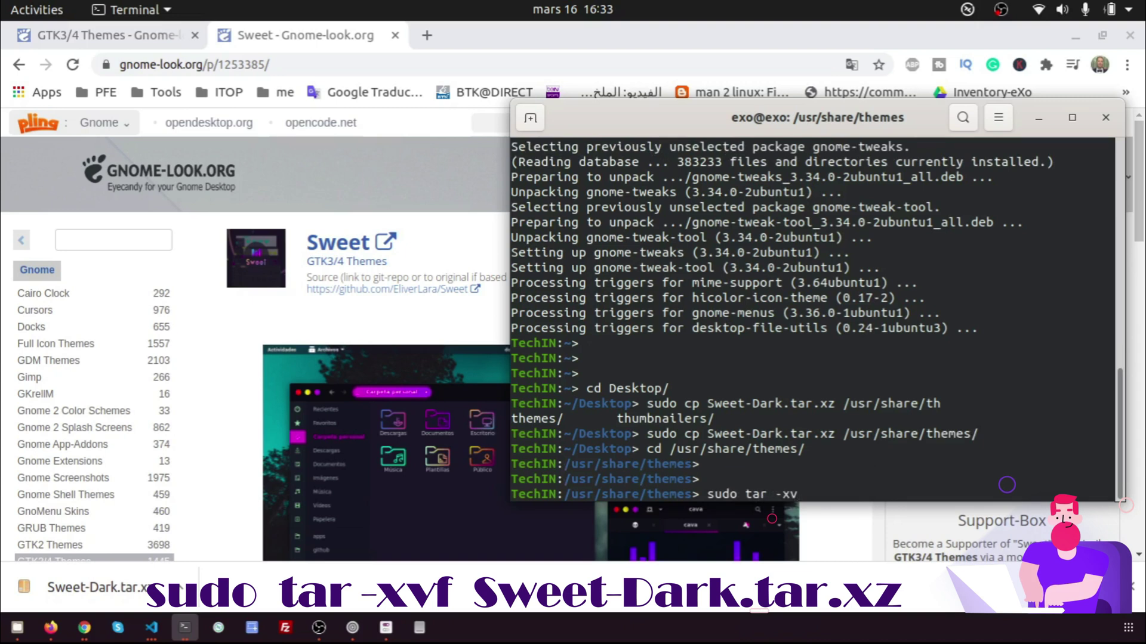
{"action": "type", "text": "f Sweet-Dark.tar.xz"}
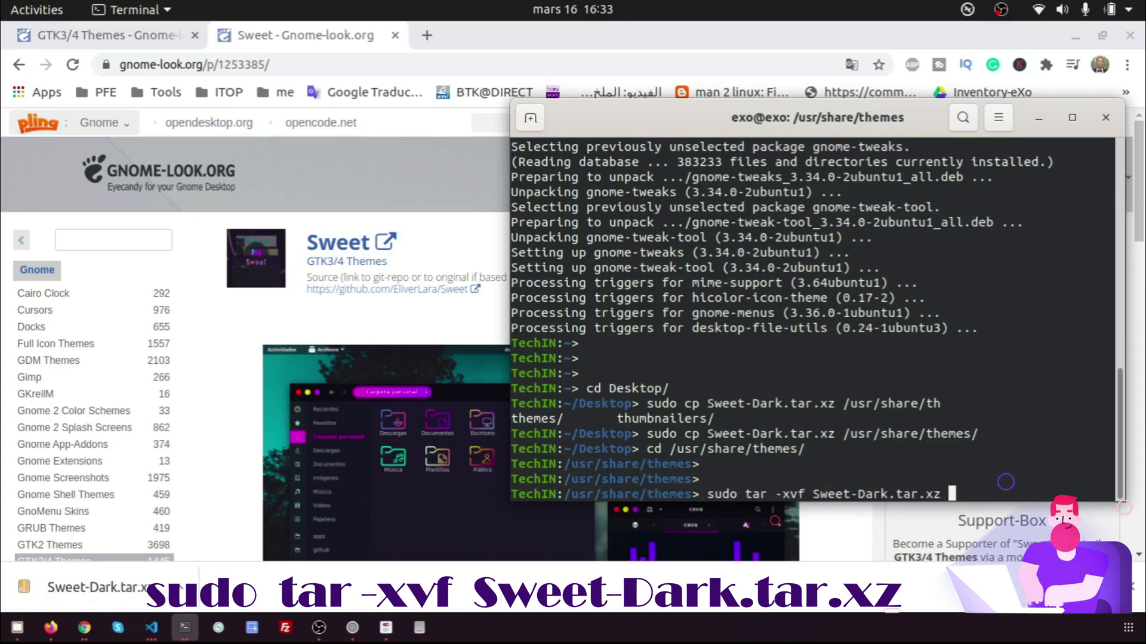
{"action": "key", "text": "Return"}
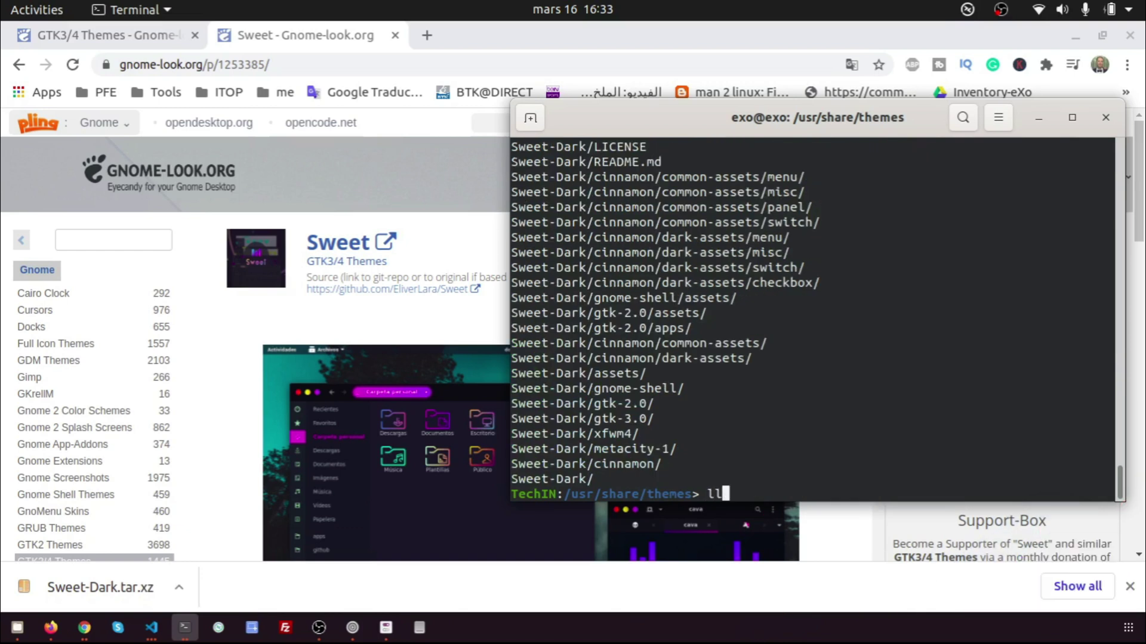
{"action": "type", "text": "ll"}
{"action": "key", "text": "Return"}
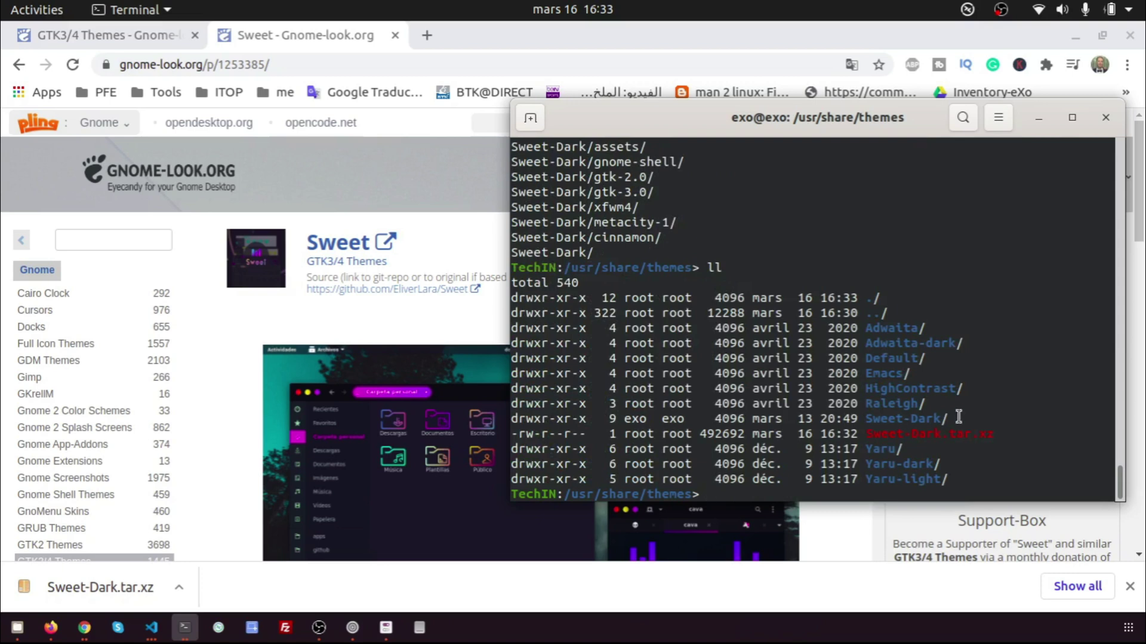
{"action": "left_click_drag", "start_coordinate": [953, 418], "coordinate": [866, 418]}
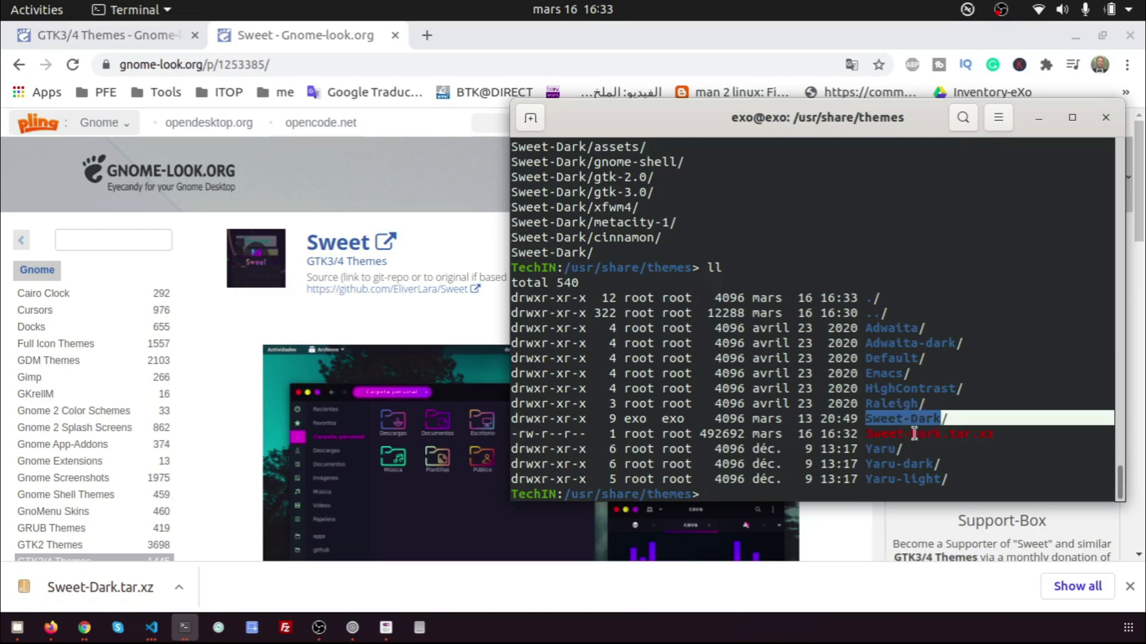
- Launch Tweaks, set Appearance > Applications to Sweet-Dark, then open Files
{"action": "left_click", "coordinate": [1128, 628]}
{"action": "type", "text": "t"}
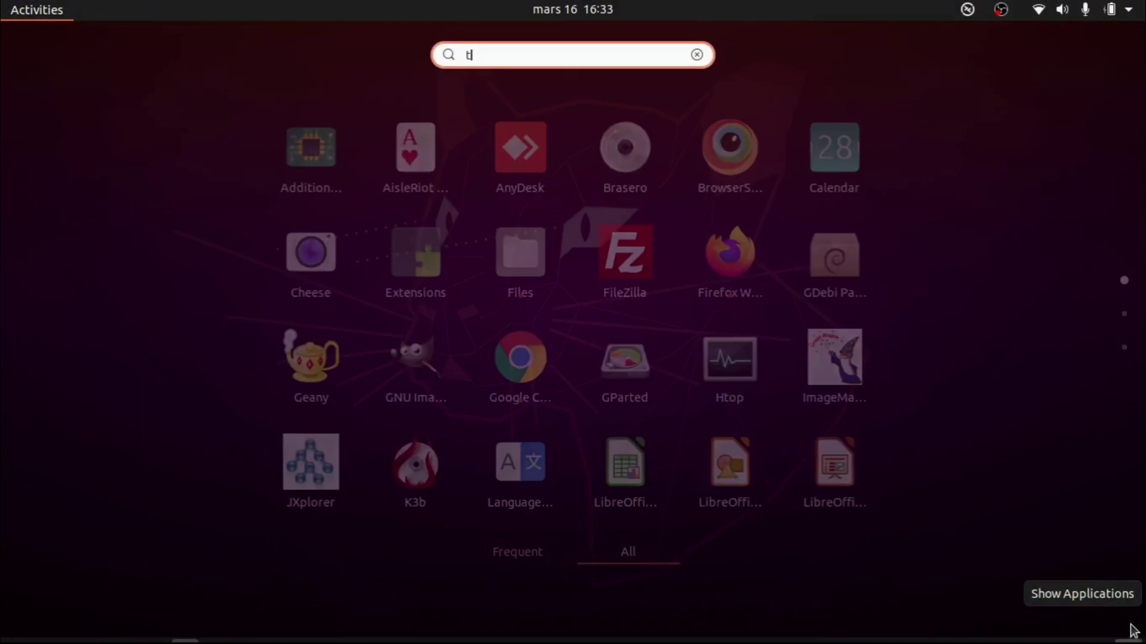
{"action": "type", "text": "wela"}
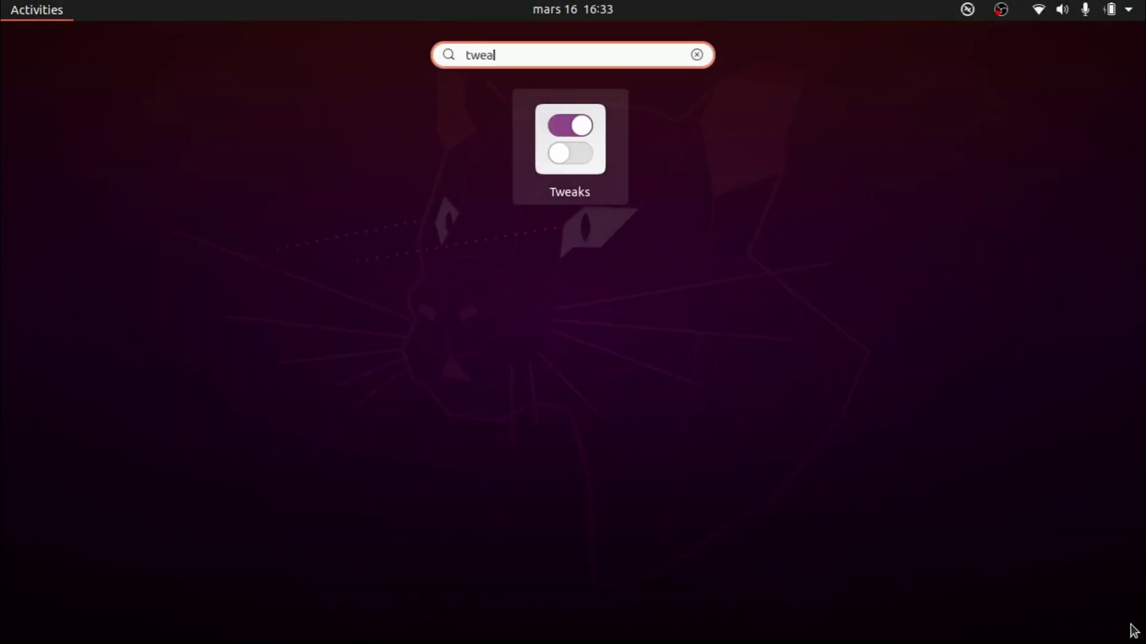
{"action": "key", "text": "Return"}
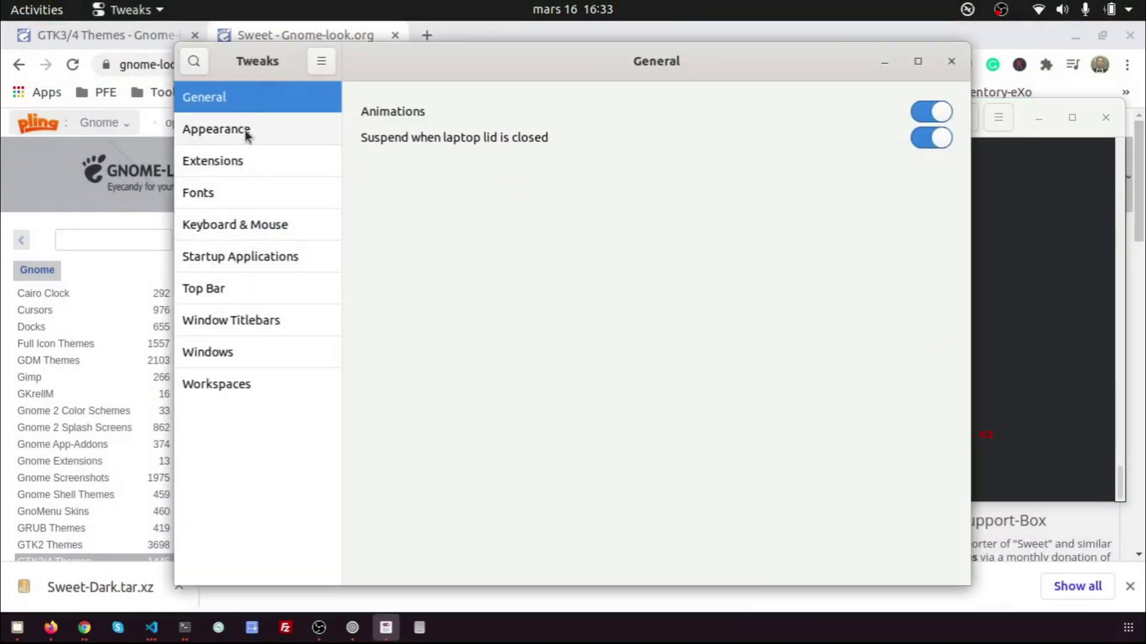
{"action": "left_click", "coordinate": [226, 135]}
{"action": "left_click", "coordinate": [929, 143]}
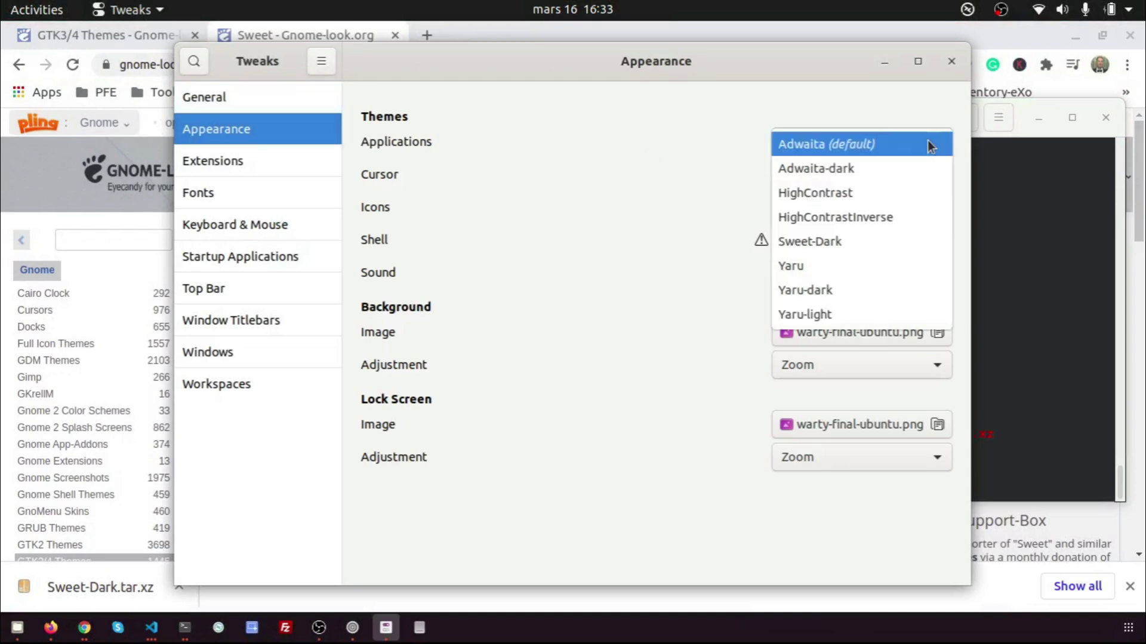
{"action": "left_click", "coordinate": [839, 245]}
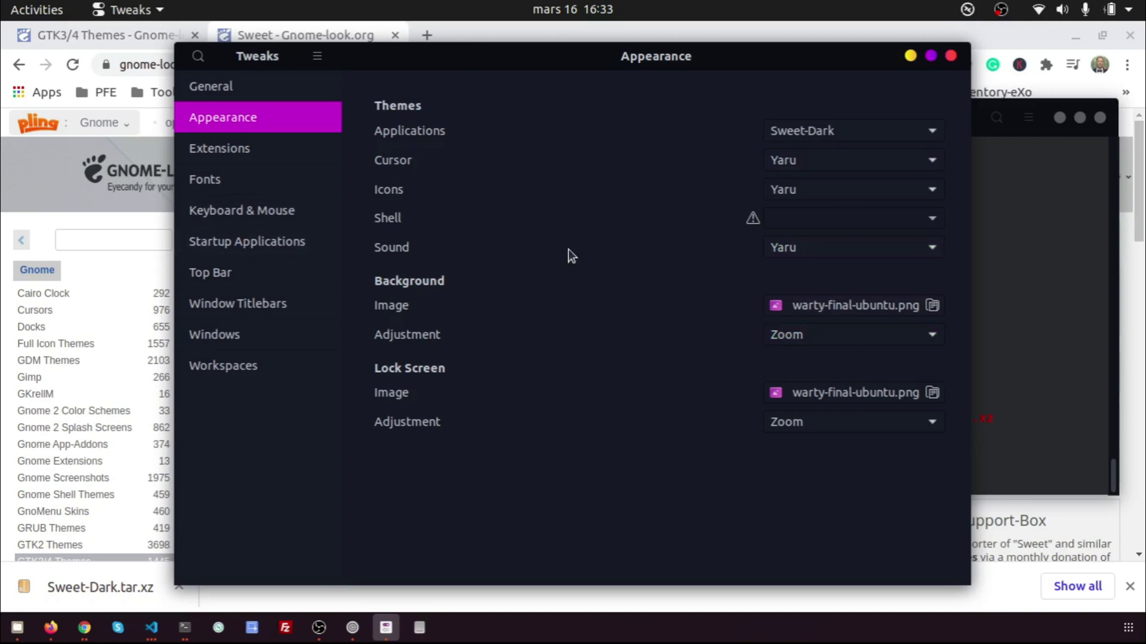
{"action": "left_click", "coordinate": [18, 628]}
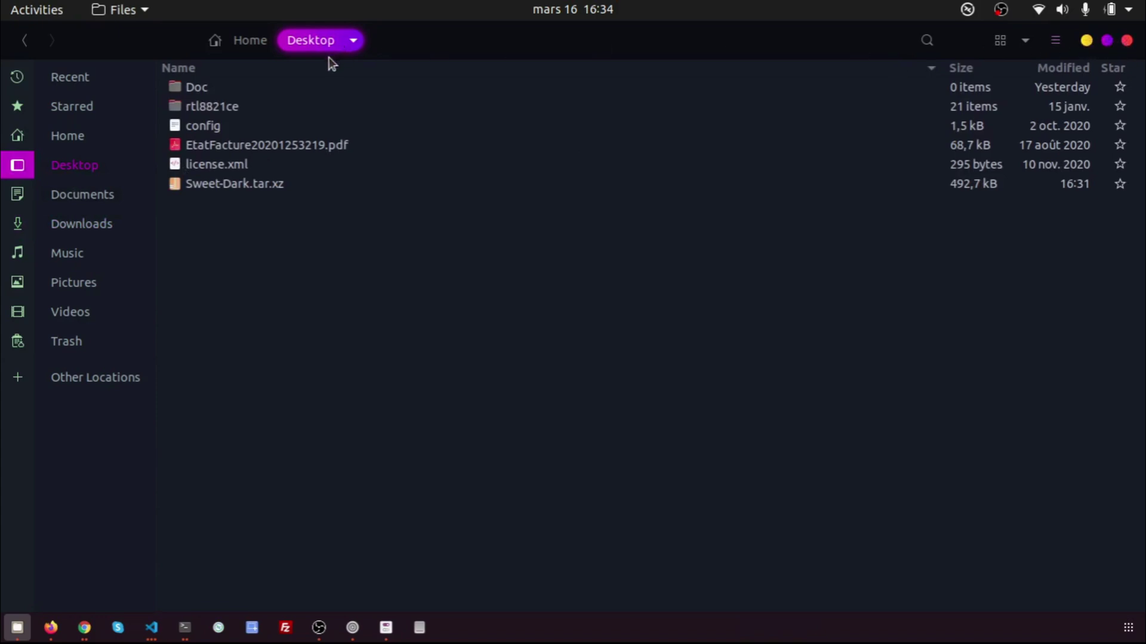
- View the Desktop folder via Home in Files, then switch back to Chrome's Sweet page
{"action": "left_click", "coordinate": [79, 135]}
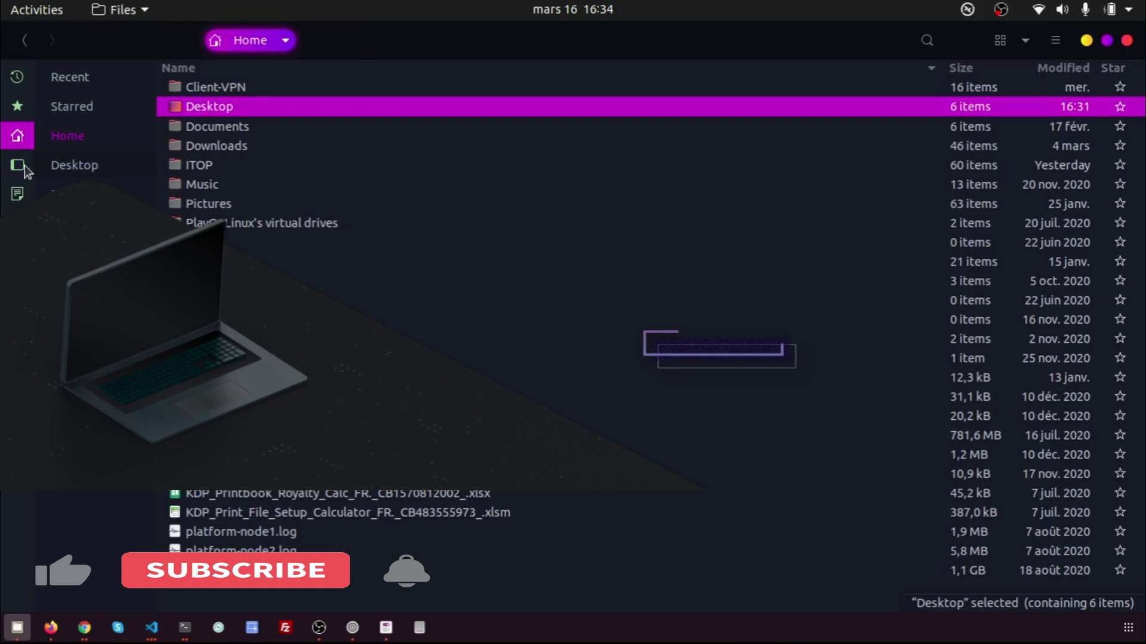
{"action": "left_click", "coordinate": [36, 166]}
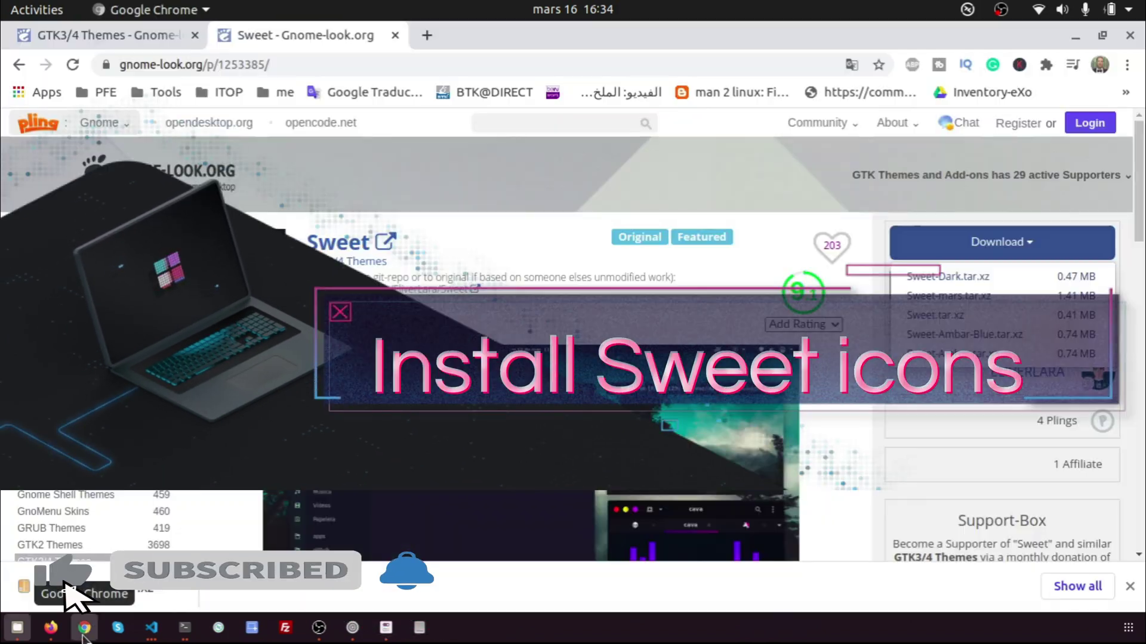
{"action": "left_click", "coordinate": [84, 628]}
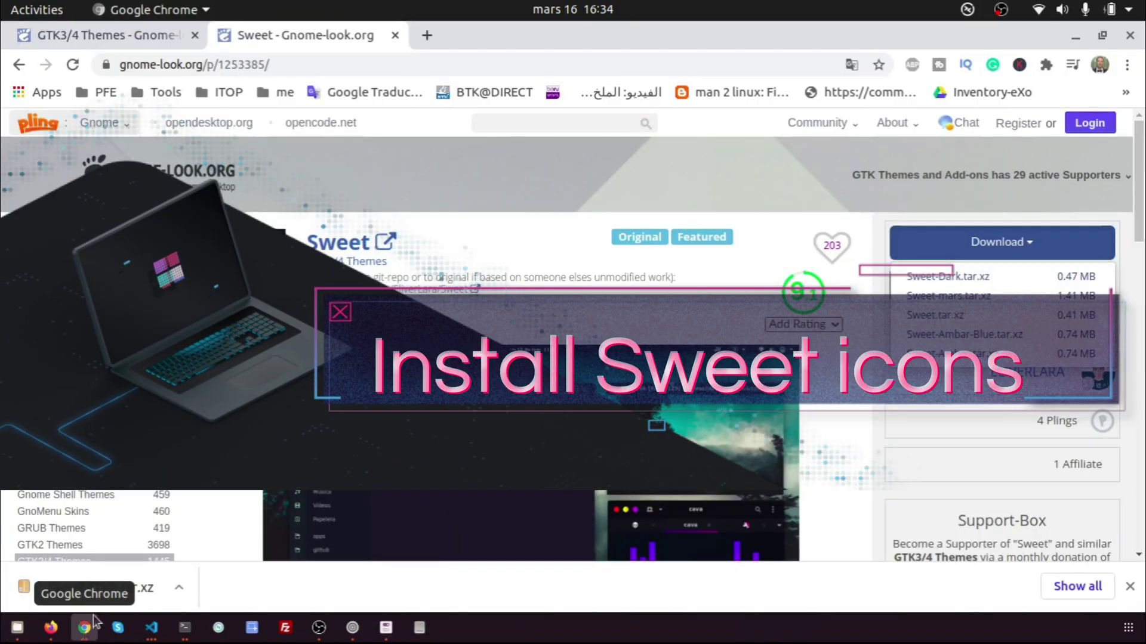
- Open the Sweet icons link under IMPORTANT in a new tab and switch to it
{"action": "scroll", "coordinate": [557, 431], "scroll_direction": "down", "scroll_amount": 12}
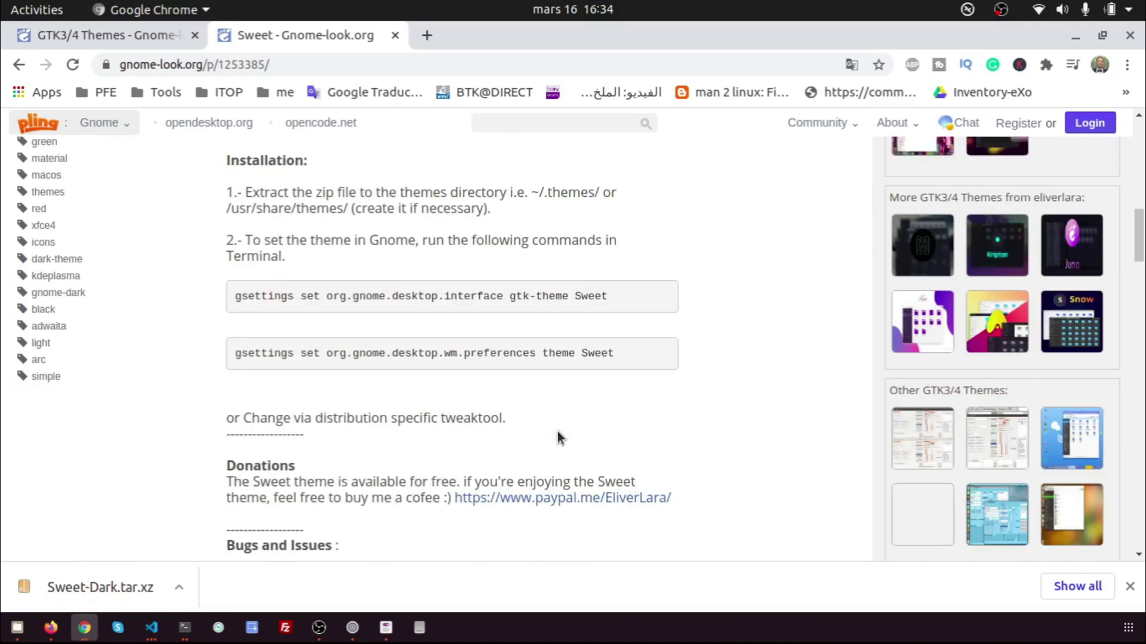
{"action": "scroll", "coordinate": [558, 432], "scroll_direction": "down", "scroll_amount": 5}
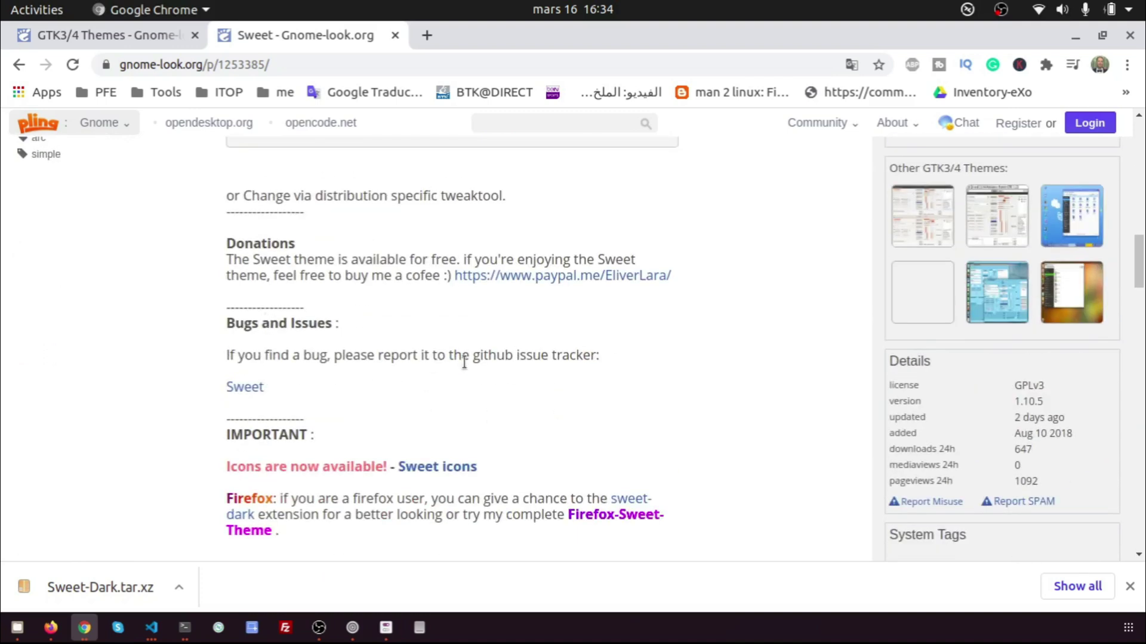
{"action": "scroll", "coordinate": [464, 362], "scroll_direction": "down", "scroll_amount": 3}
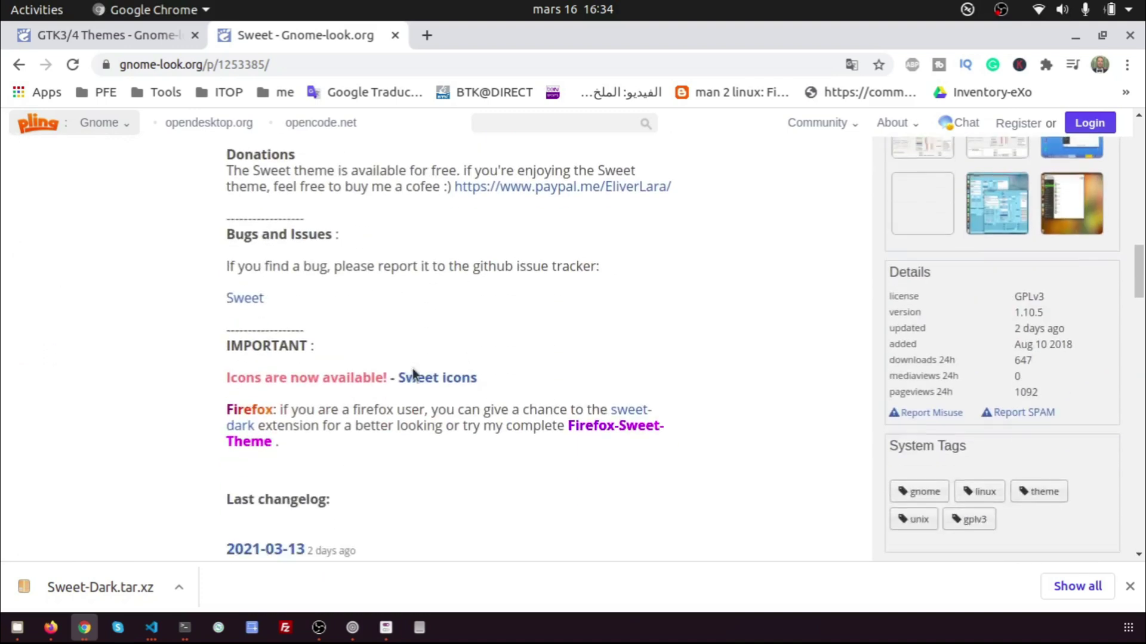
{"action": "middle_click", "coordinate": [446, 383]}
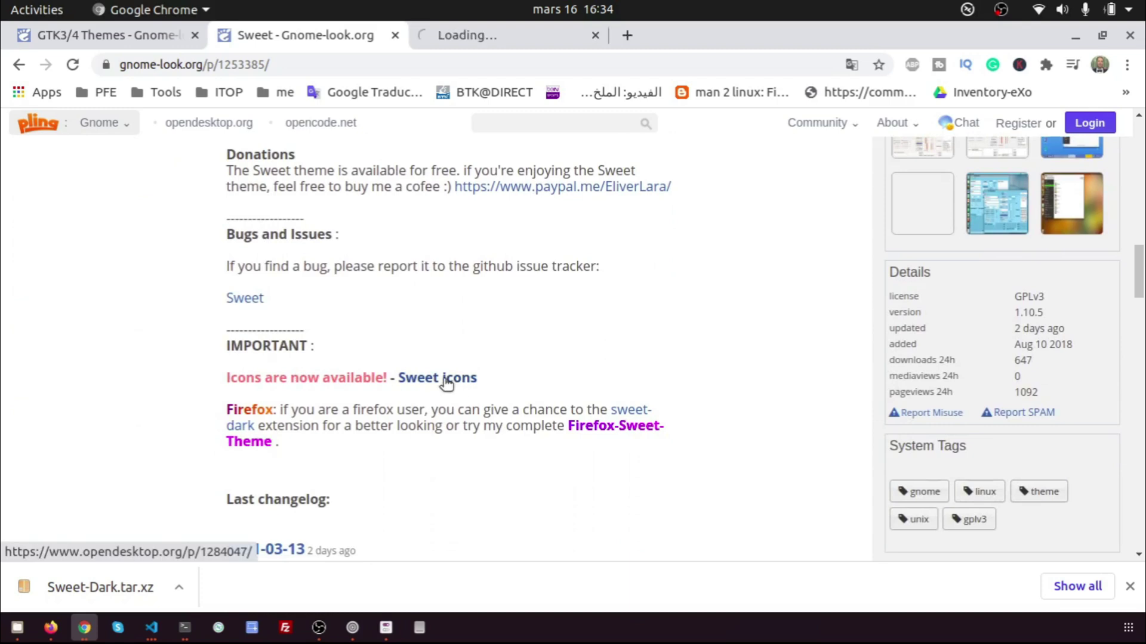
{"action": "left_click", "coordinate": [471, 35]}
- Cycle through the Sweet folders preview images, including Sweet Rainbow
{"action": "scroll", "coordinate": [805, 355], "scroll_direction": "down", "scroll_amount": 4}
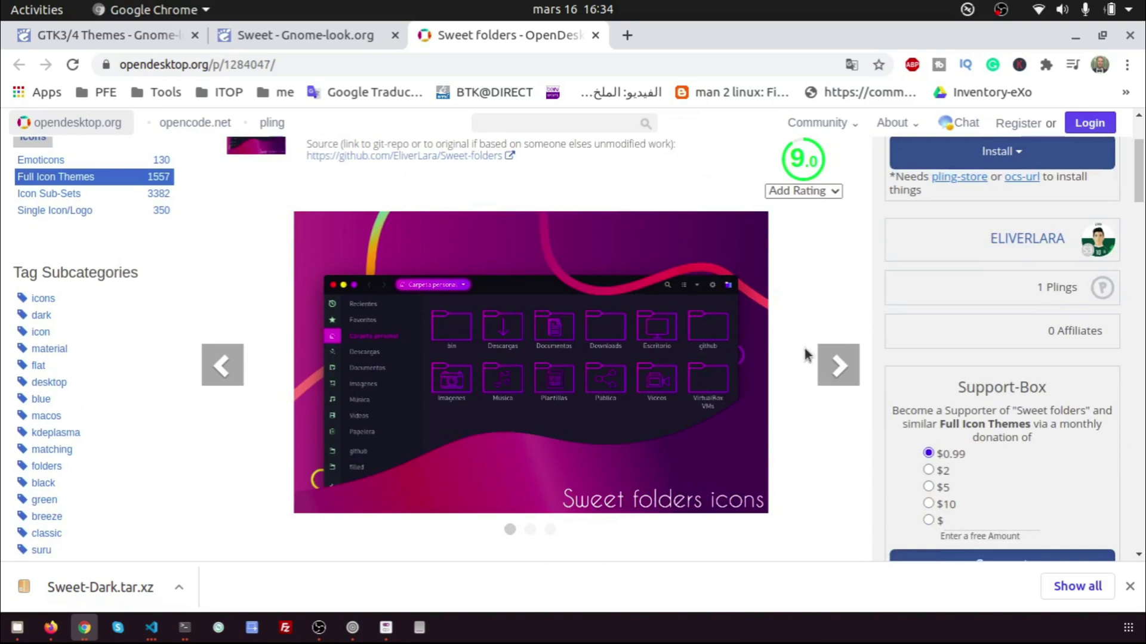
{"action": "left_click", "coordinate": [838, 365]}
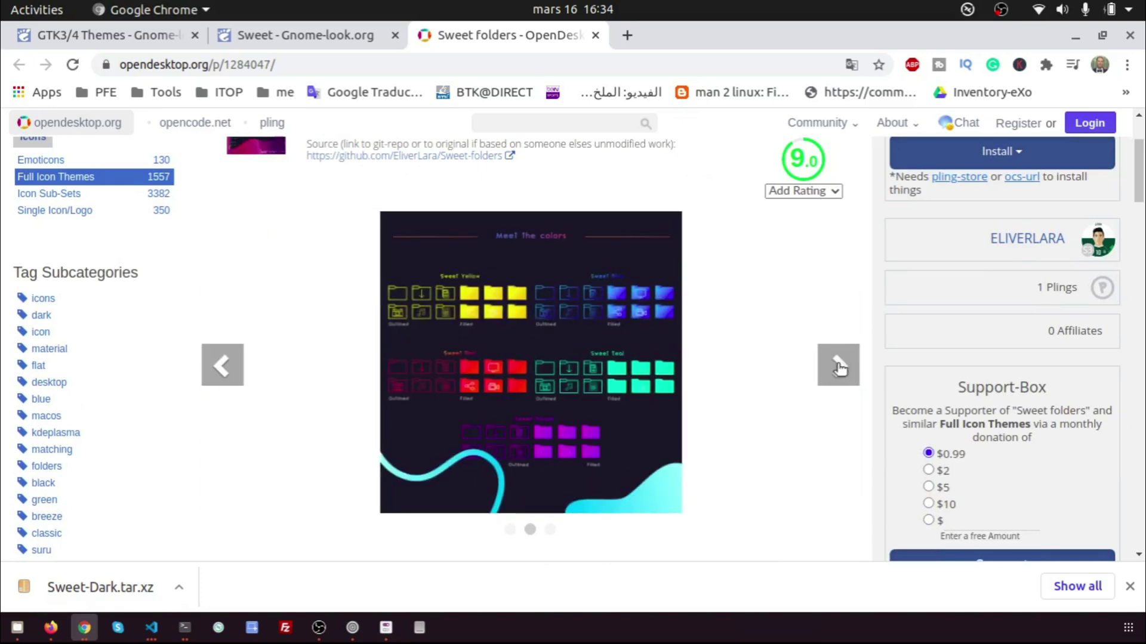
{"action": "left_click", "coordinate": [839, 366]}
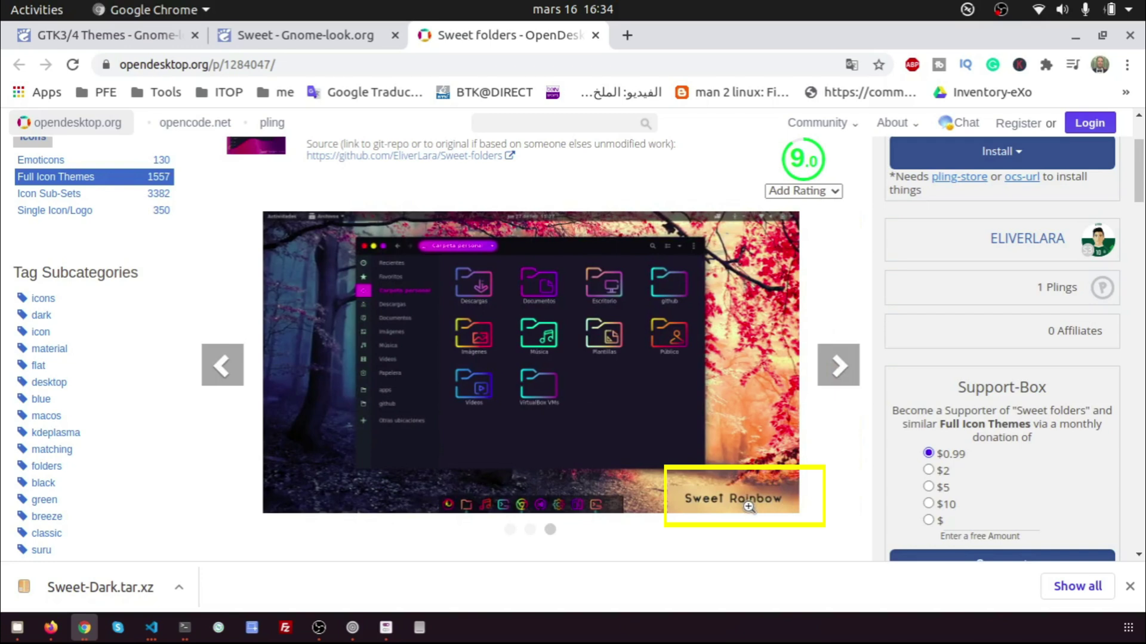
{"action": "left_click", "coordinate": [838, 365]}
{"action": "scroll", "coordinate": [839, 366], "scroll_direction": "up", "scroll_amount": 3}
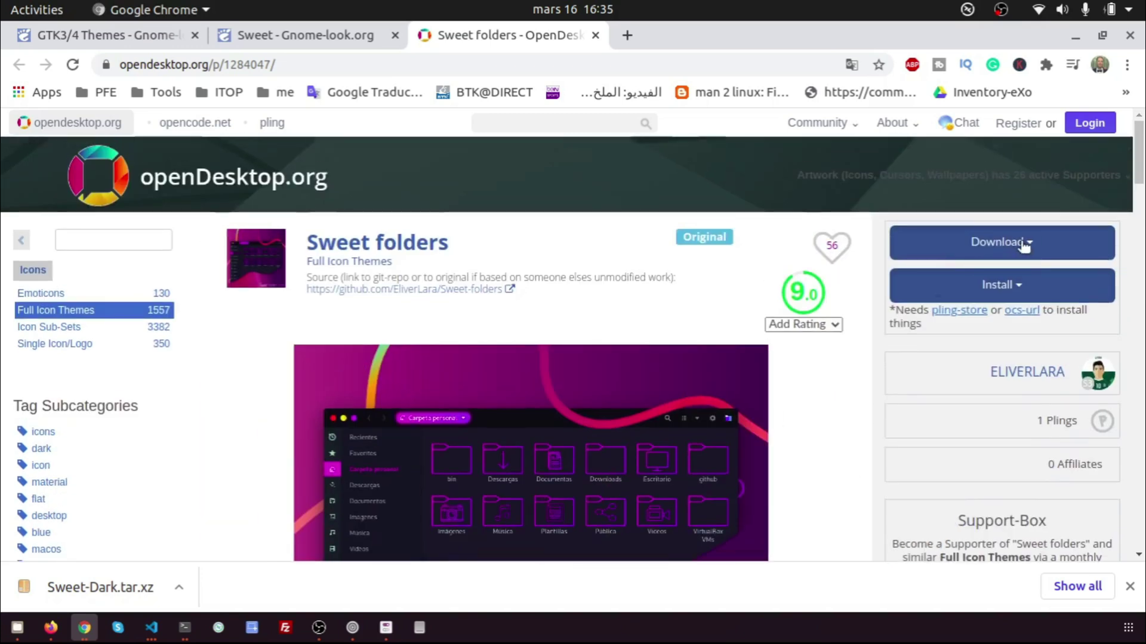
- Save Sweet-Rainbow.tar.xz (0.02 MB) to the Desktop and bring Terminal back to the front
{"action": "left_click", "coordinate": [1023, 245]}
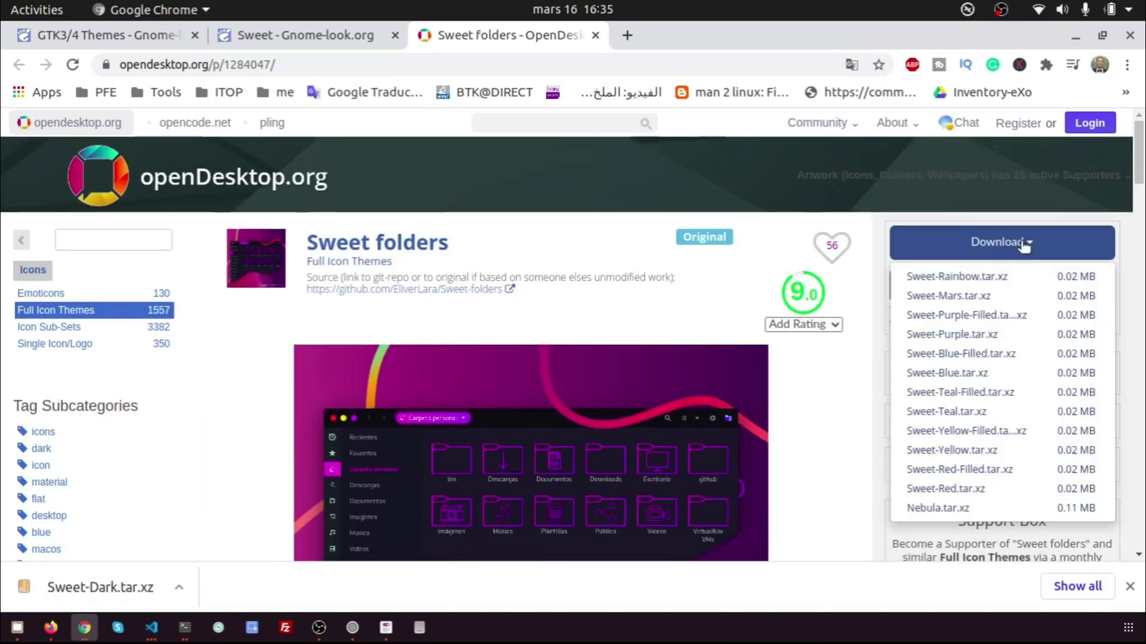
{"action": "left_click", "coordinate": [1005, 280]}
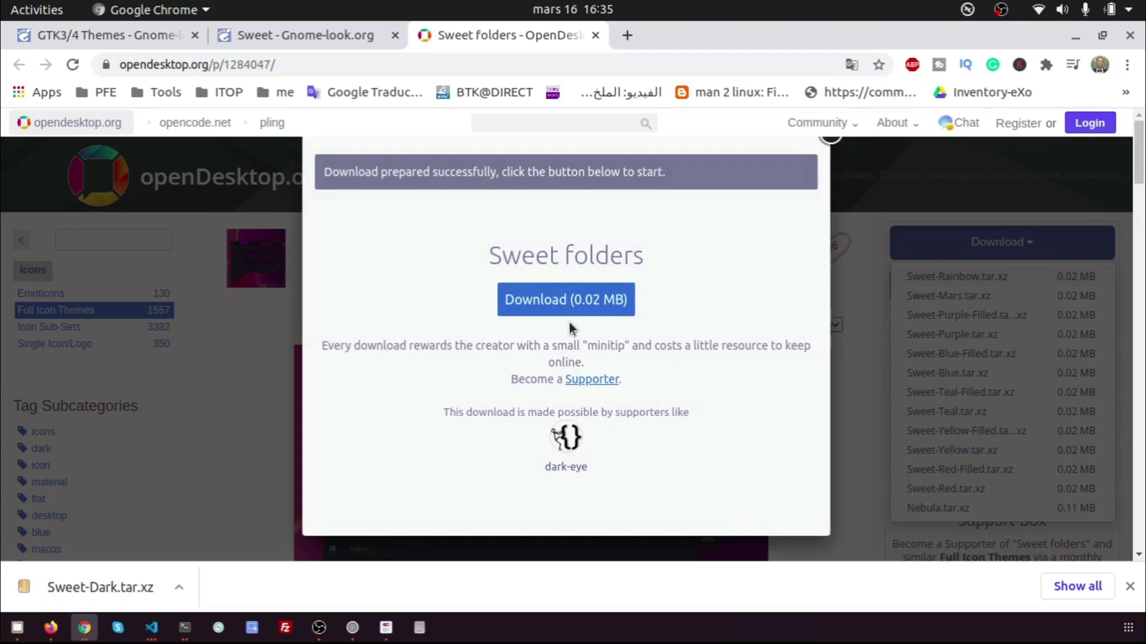
{"action": "left_click", "coordinate": [582, 301]}
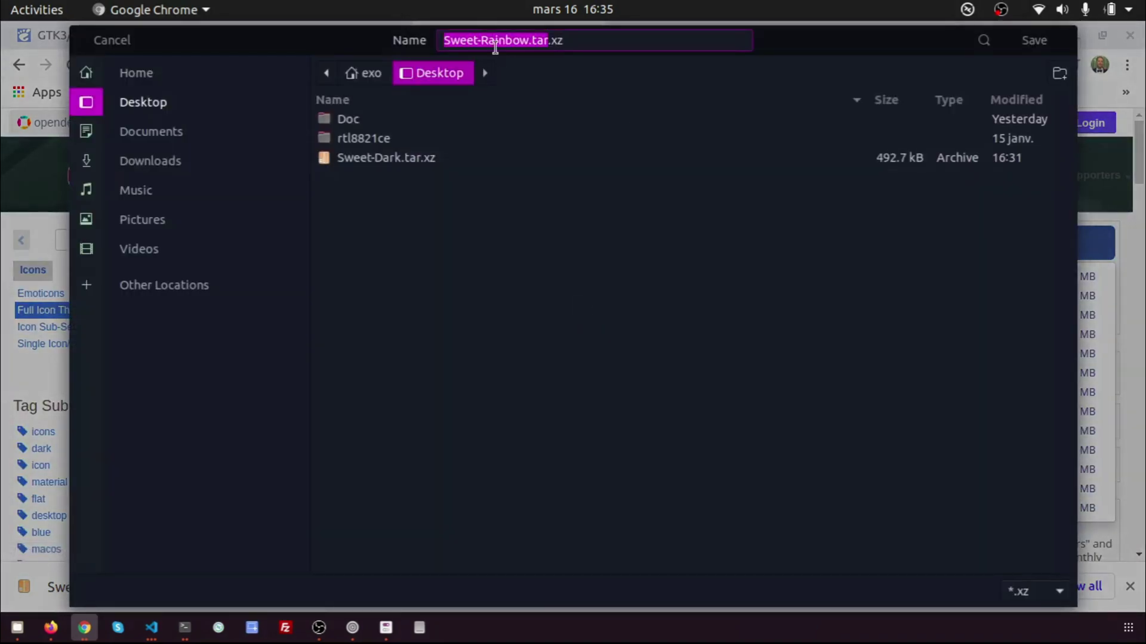
{"action": "left_click", "coordinate": [1038, 42]}
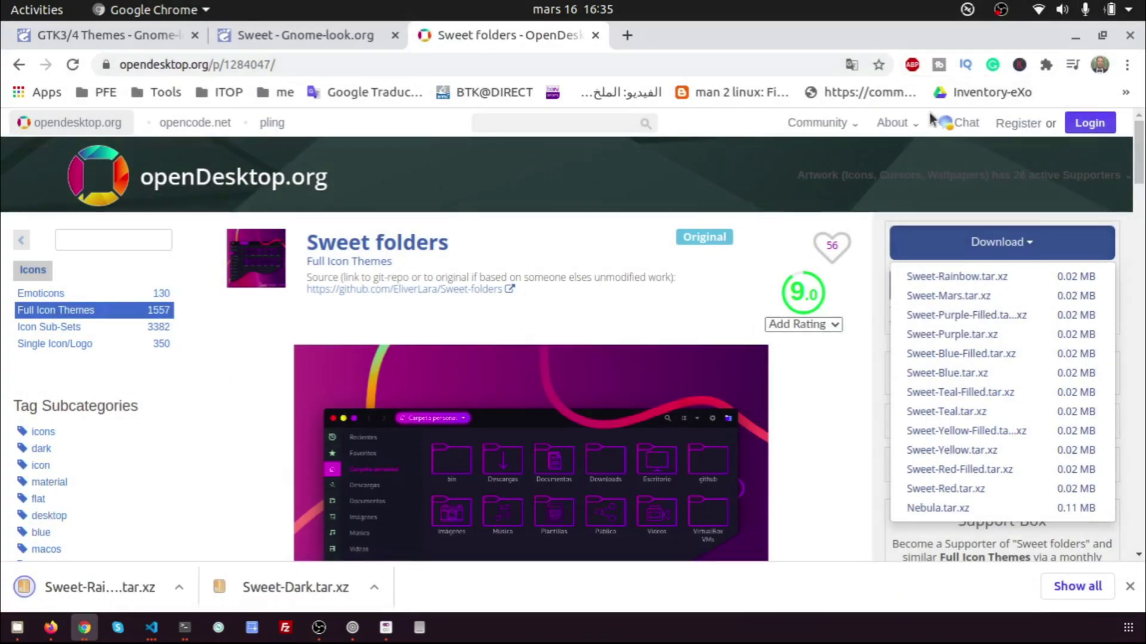
{"action": "left_click", "coordinate": [184, 628]}
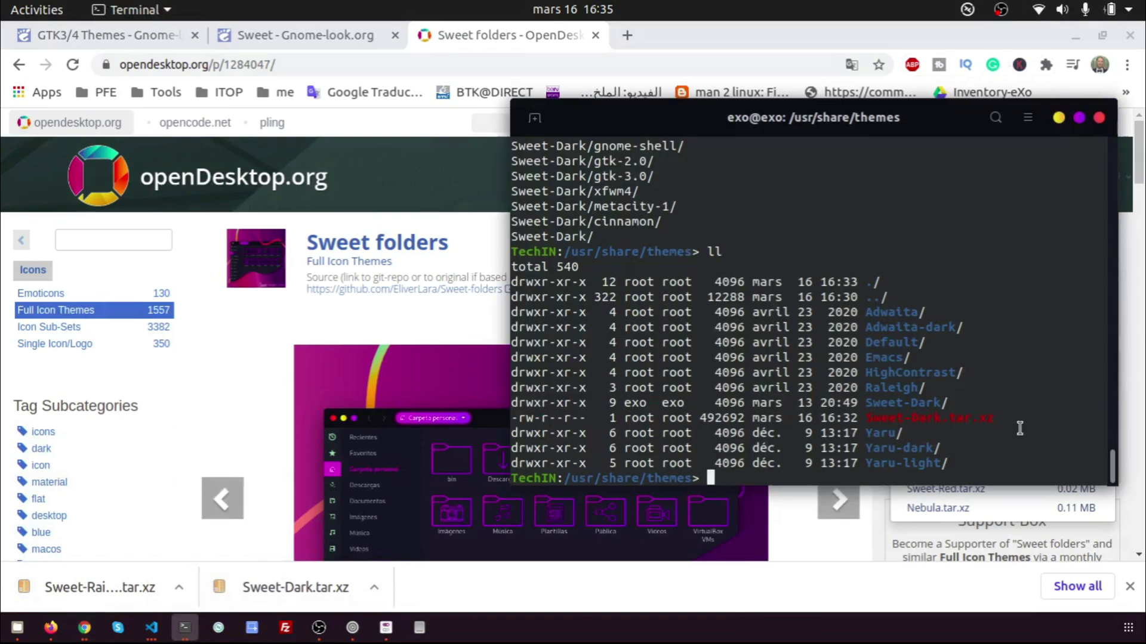
- Clear the terminal and move from the home directory into the Desktop folder
{"action": "key", "text": "Return"}
{"action": "key", "text": "Return"}
{"action": "type", "text": "clear"}
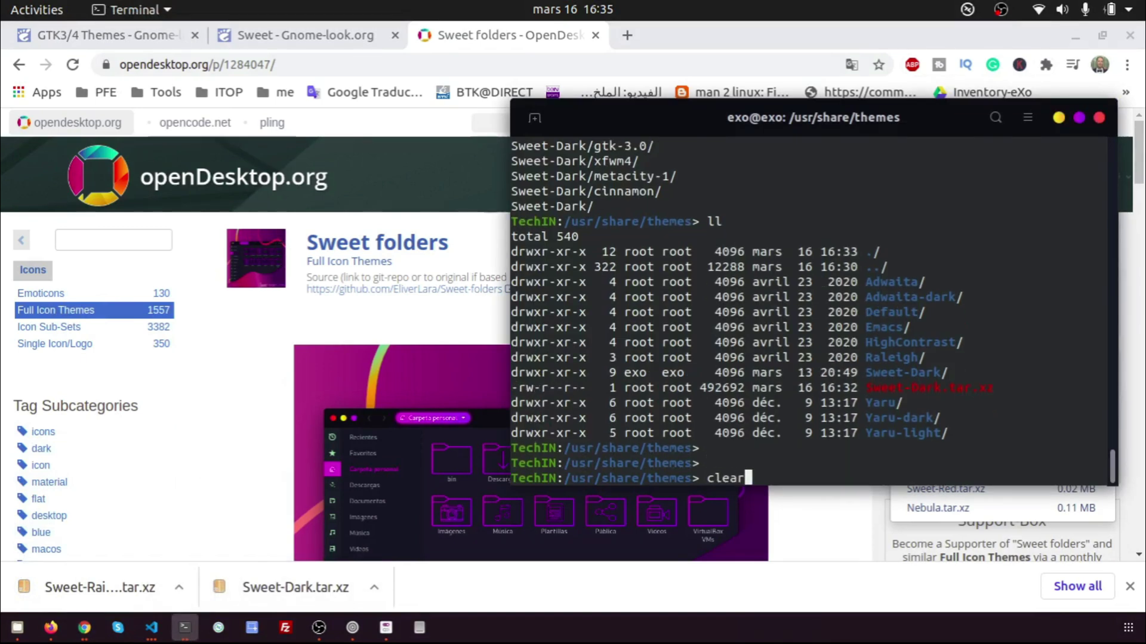
{"action": "key", "text": "Return"}
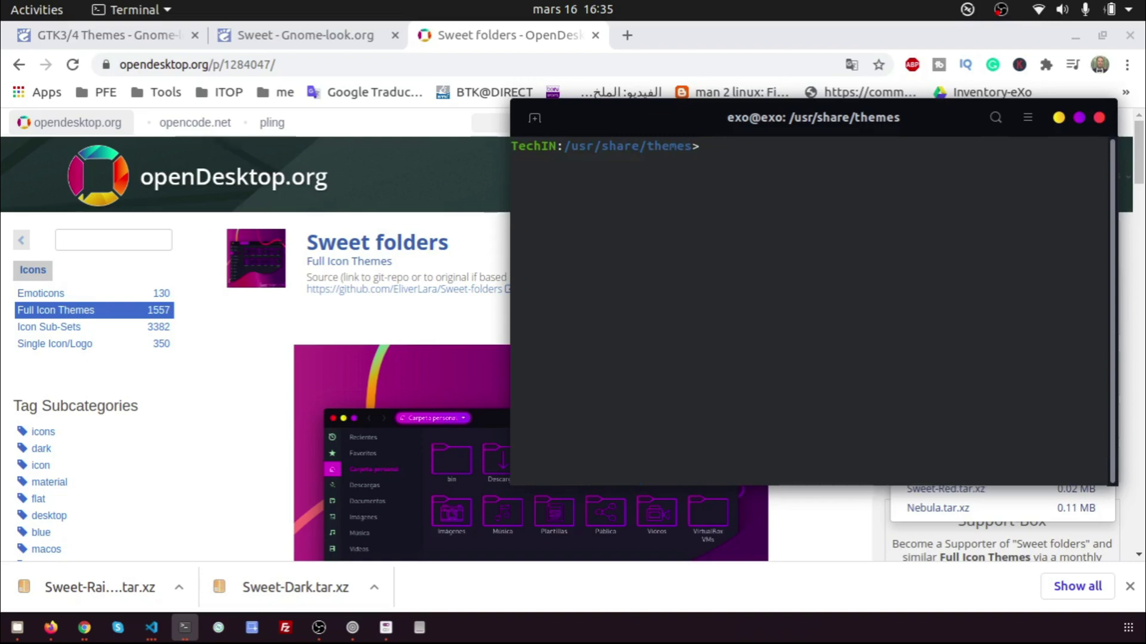
{"action": "type", "text": "cd .."}
{"action": "key", "text": "Return"}
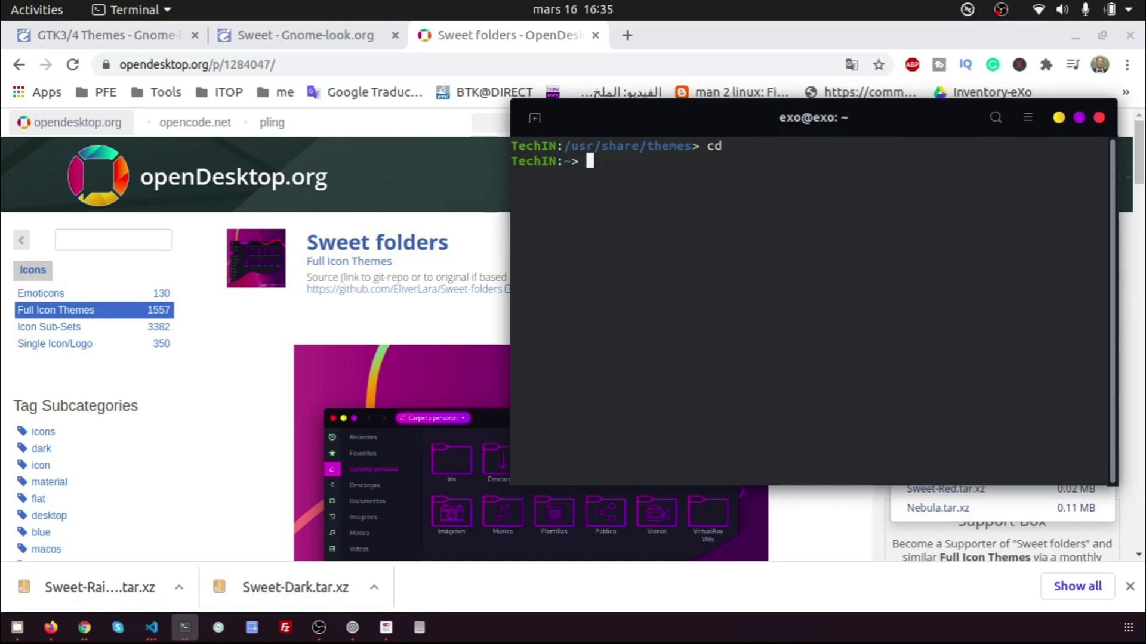
{"action": "key", "text": "Return"}
{"action": "key", "text": "Return"}
{"action": "type", "text": "cd "}
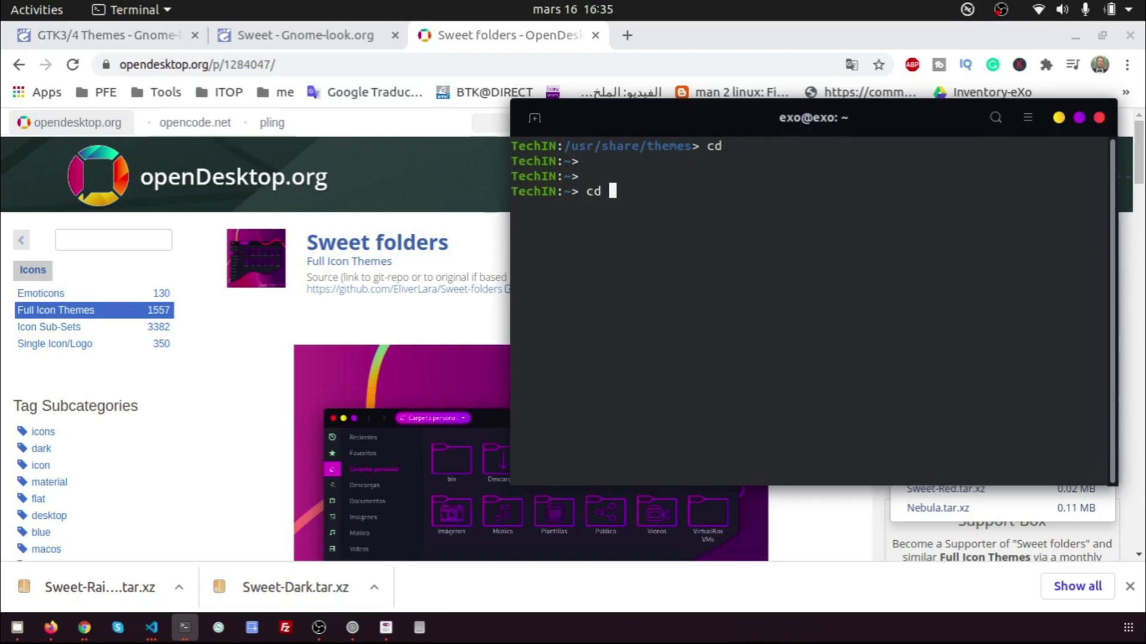
{"action": "type", "text": "De"}
{"action": "key", "text": "Tab"}
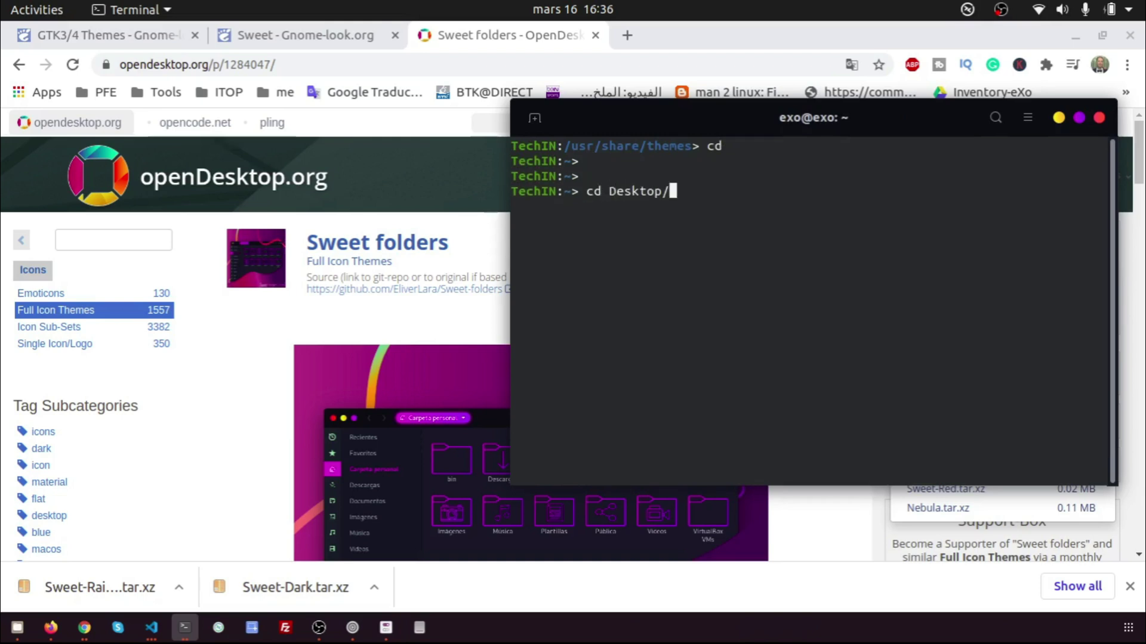
{"action": "key", "text": "Return"}
- Try copying Sweet-Rainbow.tar.xz to /usr/share/icons/ with plain cp, which is refused
{"action": "type", "text": "cp"}
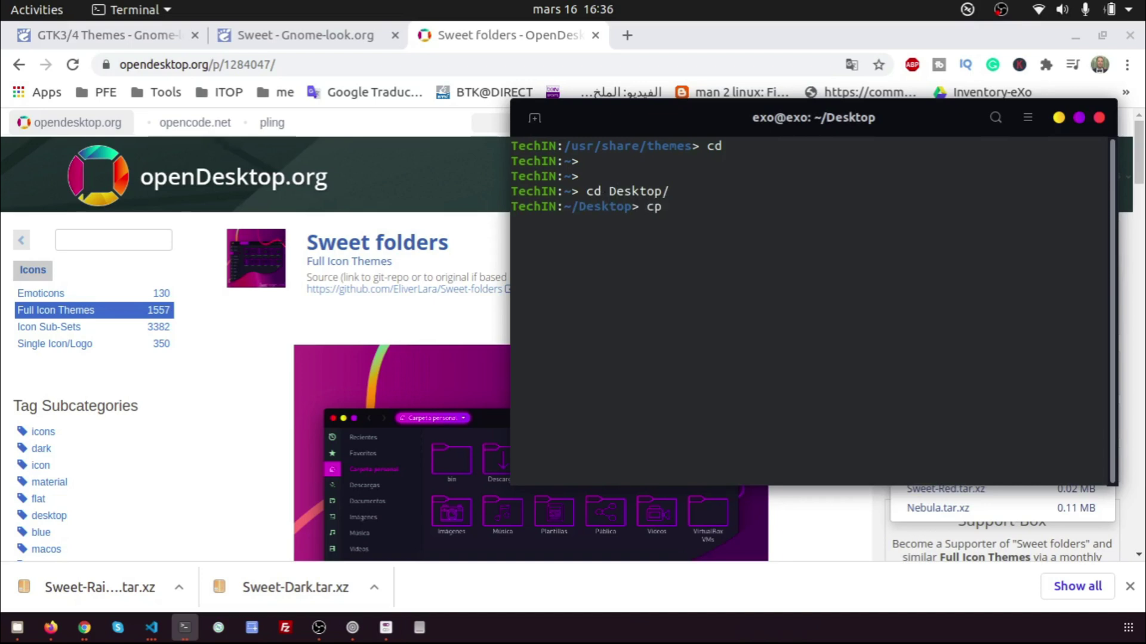
{"action": "type", "text": " Sweet-"}
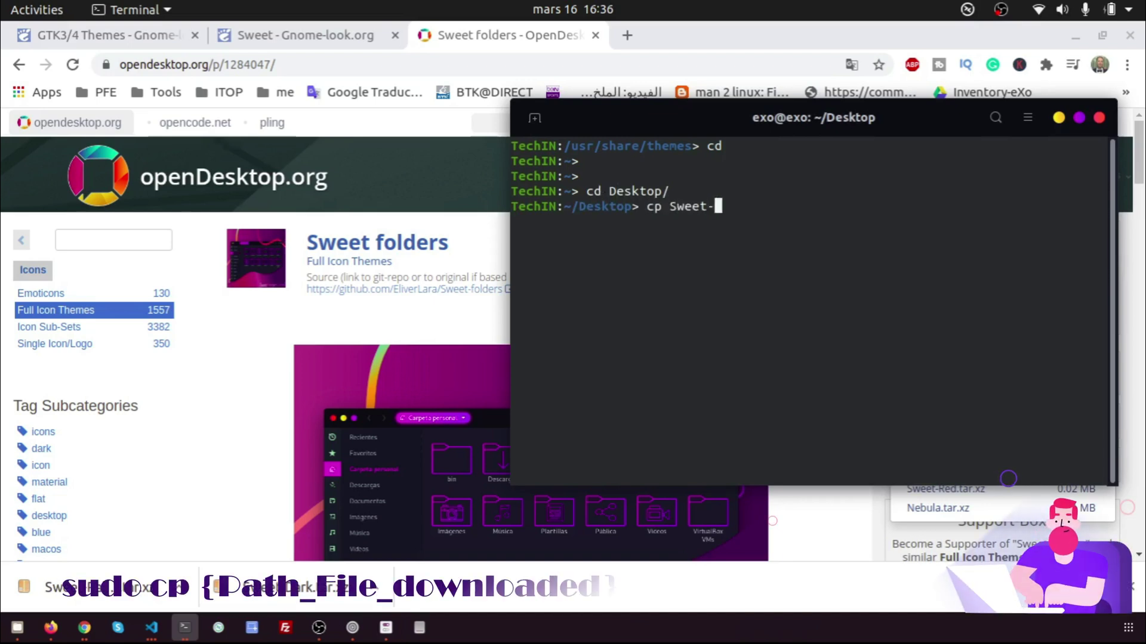
{"action": "type", "text": "R"}
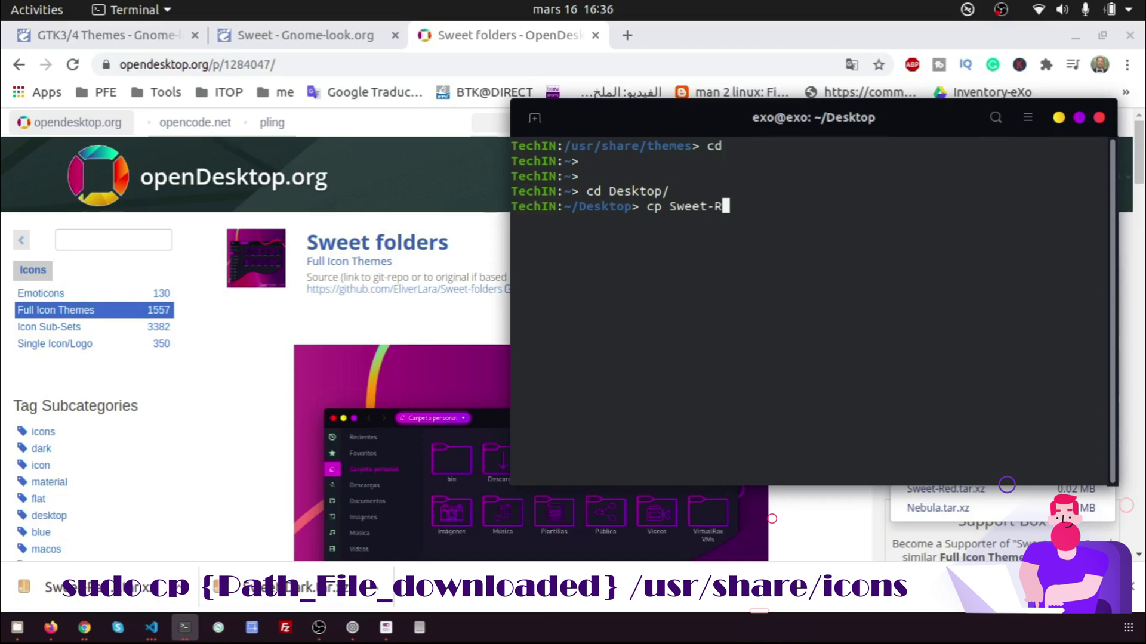
{"action": "key", "text": "Tab"}
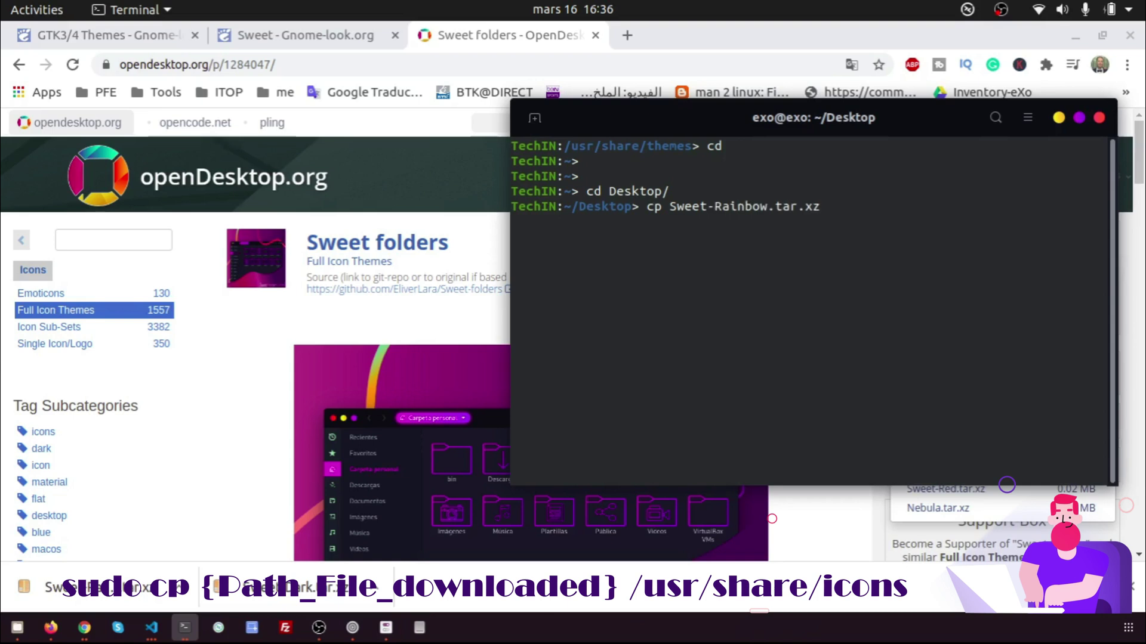
{"action": "type", "text": "/usr/sh"}
{"action": "key", "text": "Tab"}
{"action": "type", "text": "i"}
{"action": "key", "text": "Tab"}
{"action": "key", "text": "Tab"}
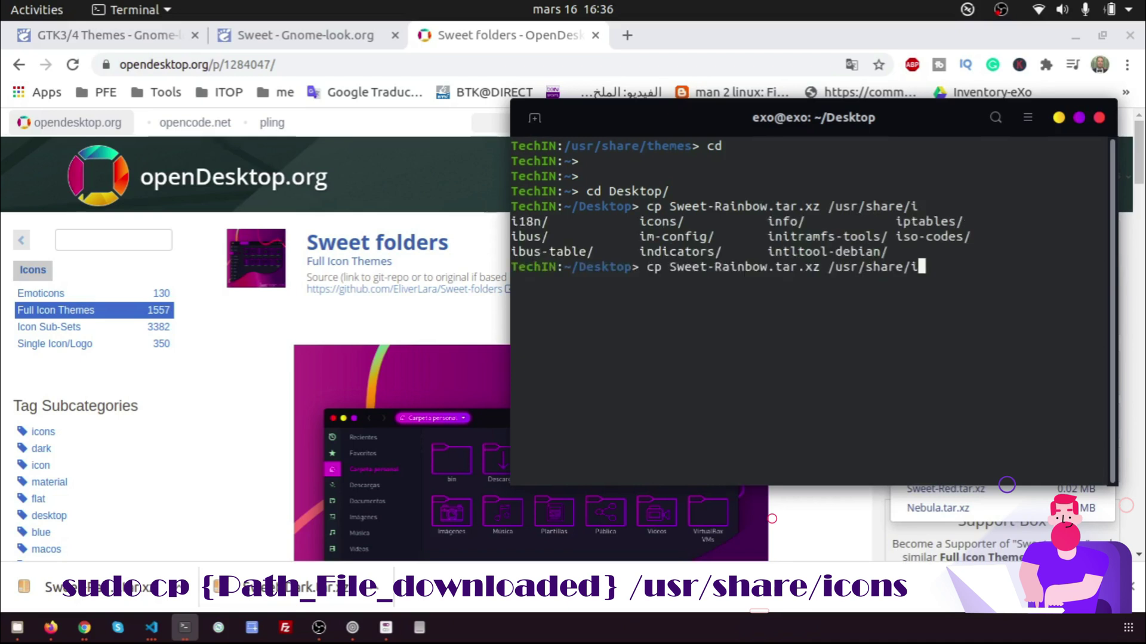
{"action": "type", "text": "c"}
{"action": "key", "text": "Tab"}
{"action": "key", "text": "Return"}
- Rerun the same copy command prefixed with sudo
{"action": "key", "text": "Up"}
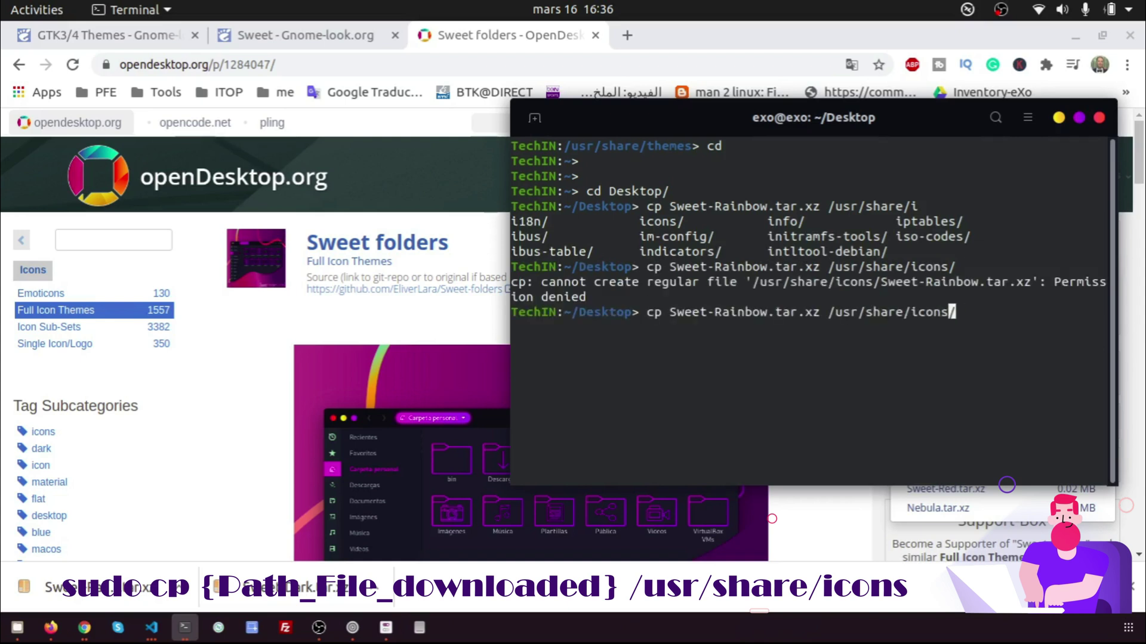
{"action": "key", "text": "Left"}
{"action": "key", "text": "Left"}
{"action": "key", "text": "Left"}
{"action": "key", "text": "Left"}
{"action": "key", "text": "Left"}
{"action": "key", "text": "Left"}
{"action": "key", "text": "Left"}
{"action": "key", "text": "Left"}
{"action": "key", "text": "Left"}
{"action": "key", "text": "Left"}
{"action": "key", "text": "Left"}
{"action": "key", "text": "Left"}
{"action": "key", "text": "Left"}
{"action": "key", "text": "Left"}
{"action": "key", "text": "Left"}
{"action": "key", "text": "Left"}
{"action": "key", "text": "Left"}
{"action": "key", "text": "Left"}
{"action": "key", "text": "Left"}
{"action": "key", "text": "Left"}
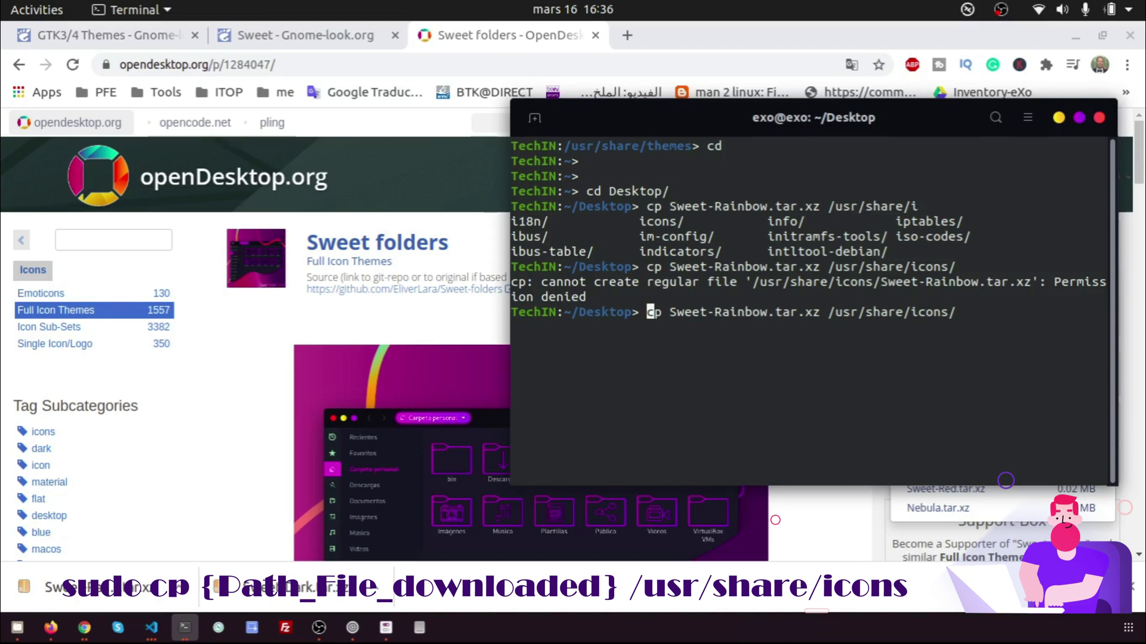
{"action": "key", "text": "Left"}
{"action": "type", "text": "sudo"}
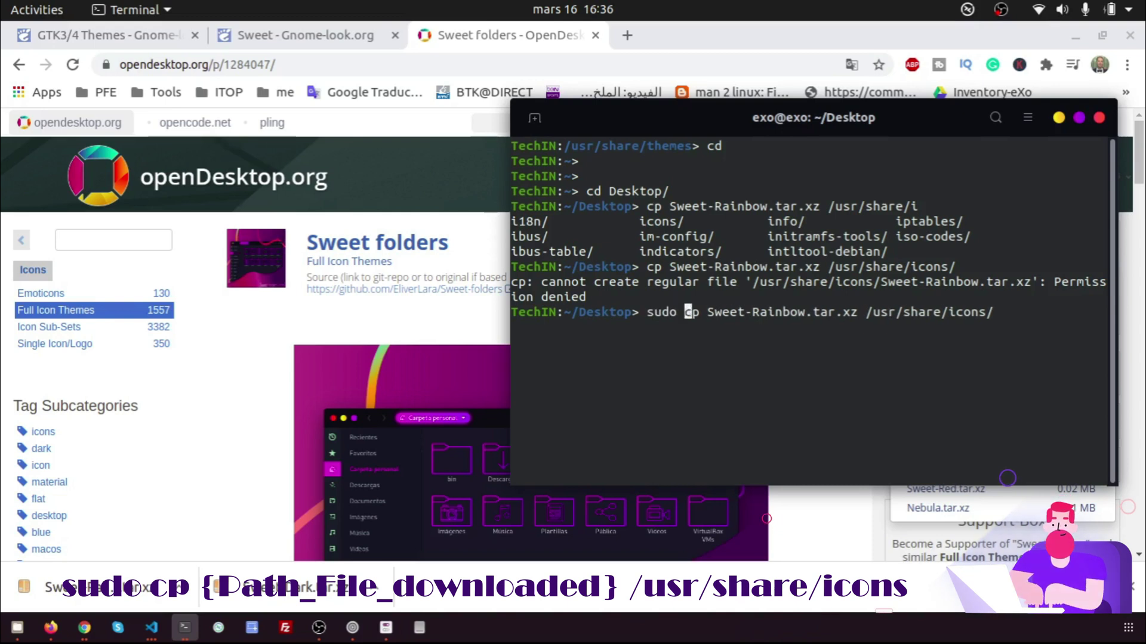
{"action": "key", "text": "Return"}
{"action": "key", "text": "Return"}
{"action": "key", "text": "Return"}
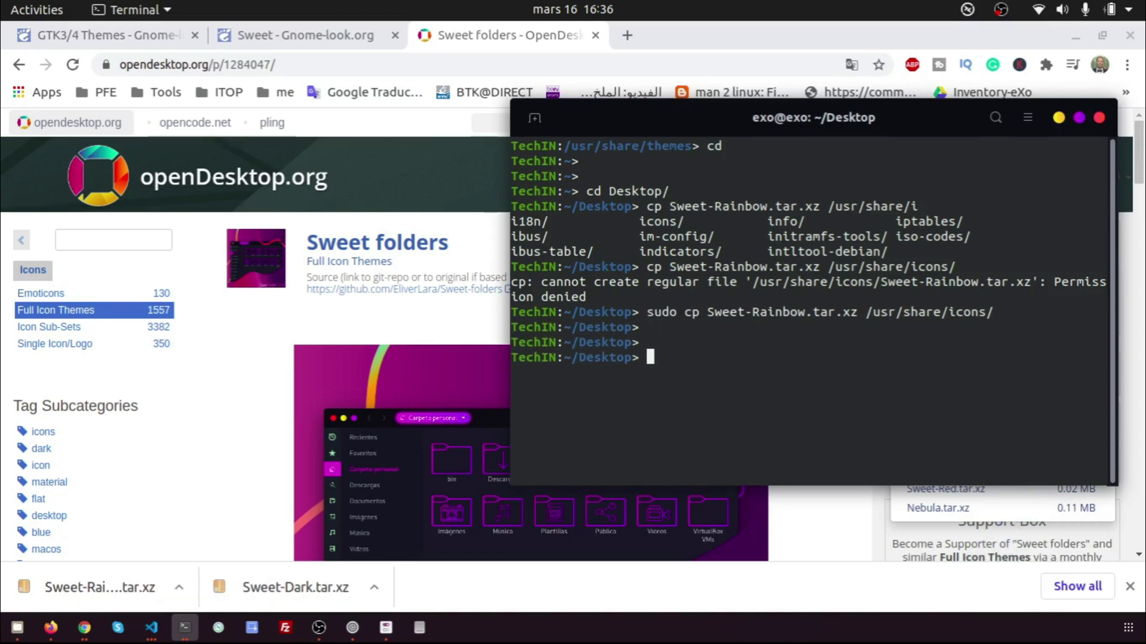
- In /usr/share/icons, extract Sweet-Rainbow.tar.xz with sudo tar -xvf
{"action": "type", "text": "cd"}
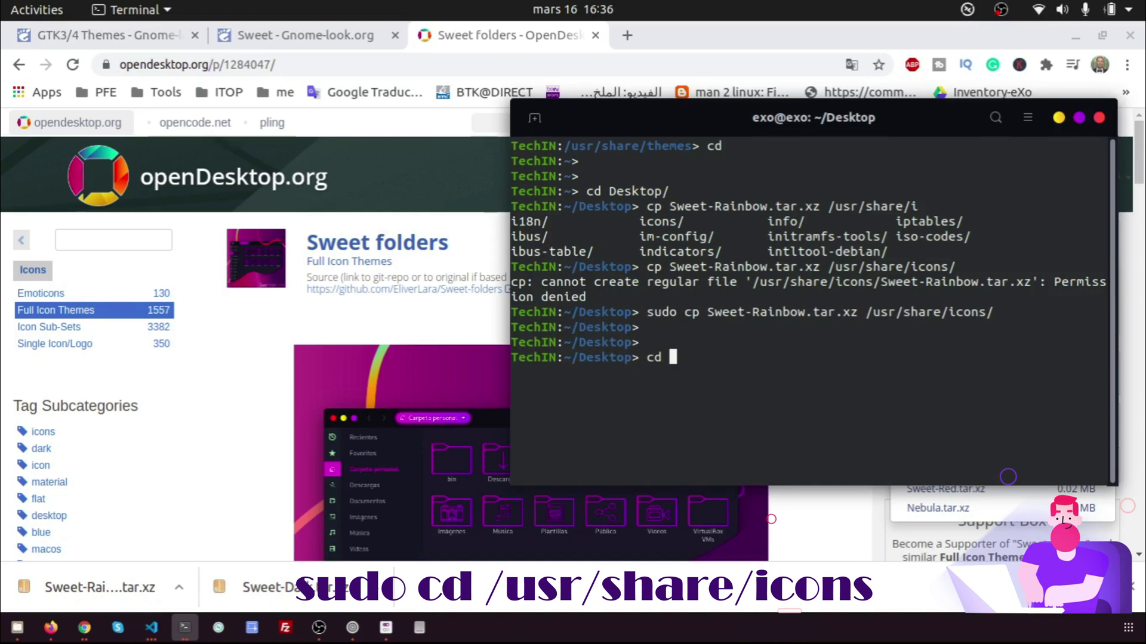
{"action": "type", "text": " /usr/"}
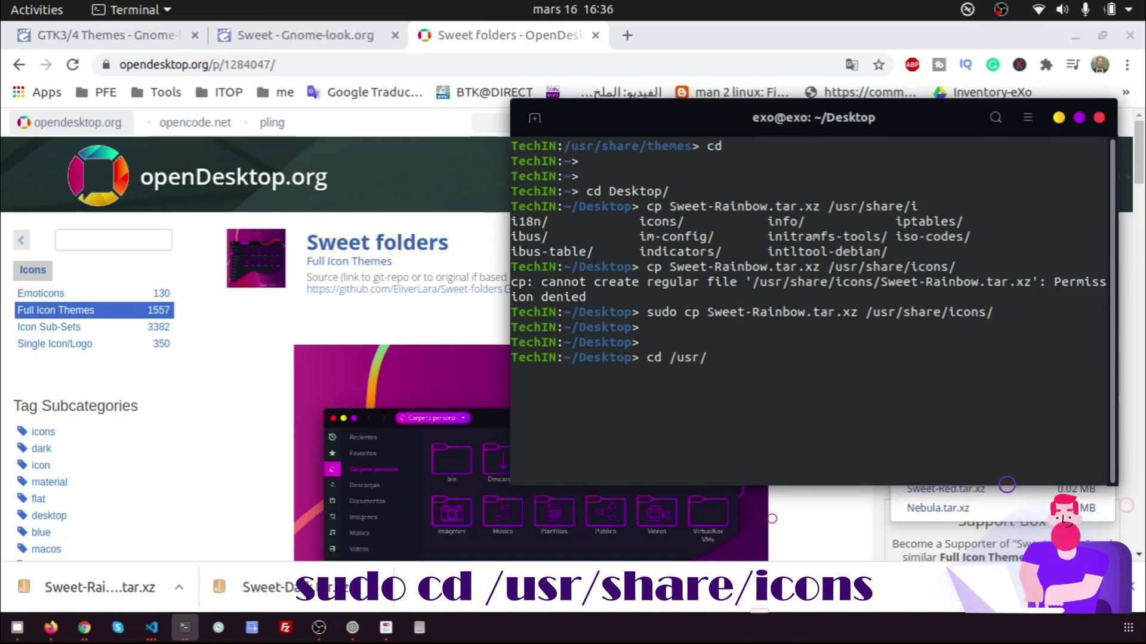
{"action": "type", "text": "share/ic"}
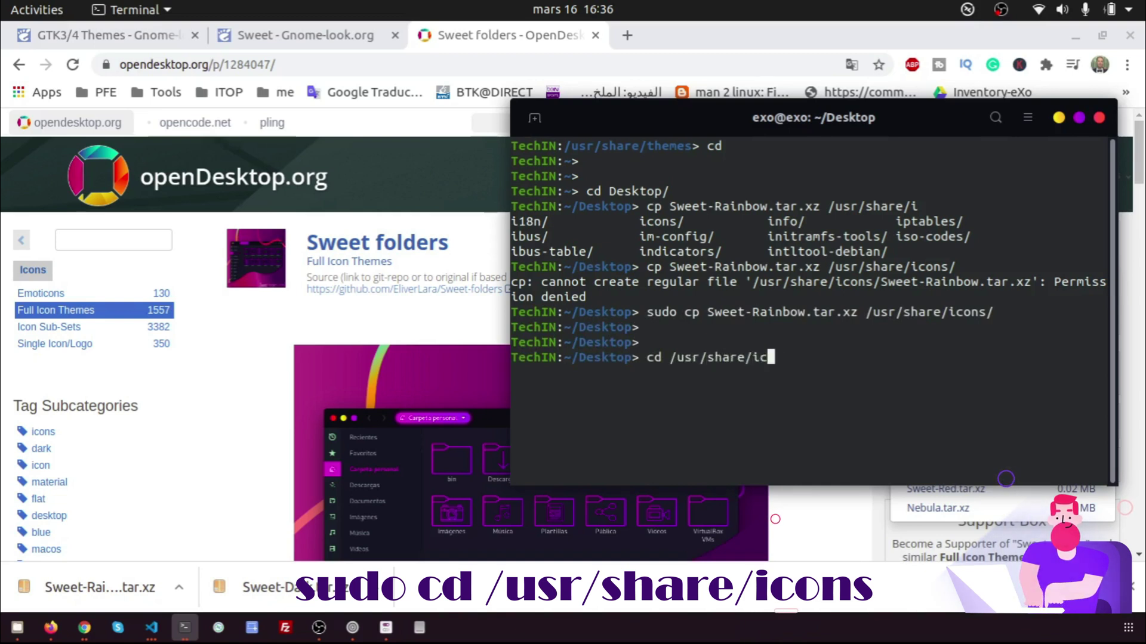
{"action": "key", "text": "Tab"}
{"action": "key", "text": "Return"}
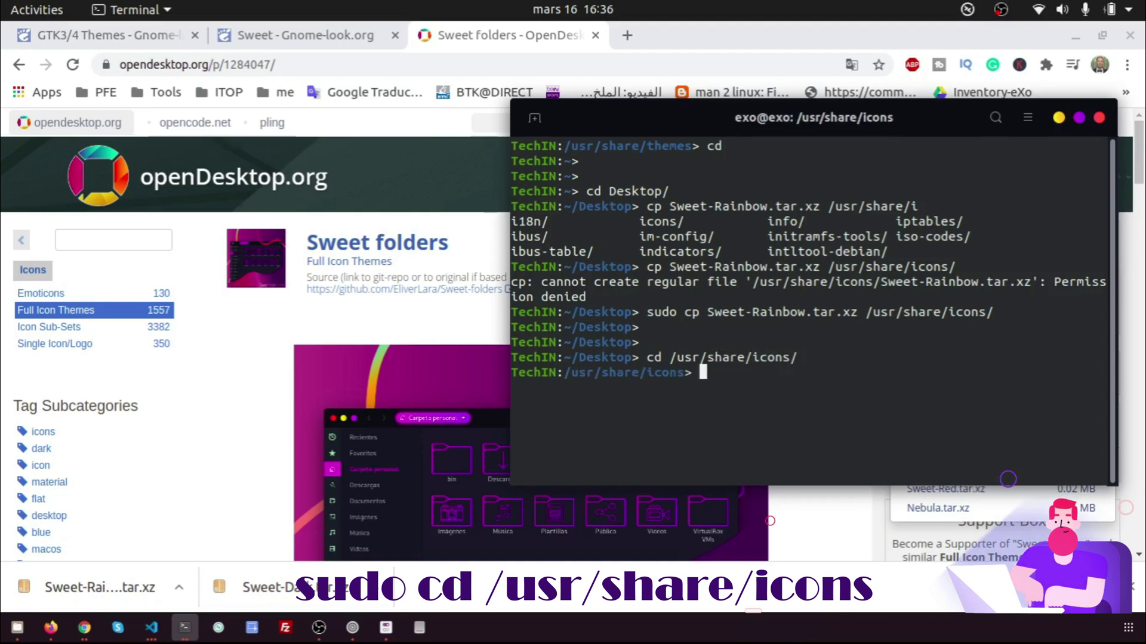
{"action": "type", "text": "sudo ta"}
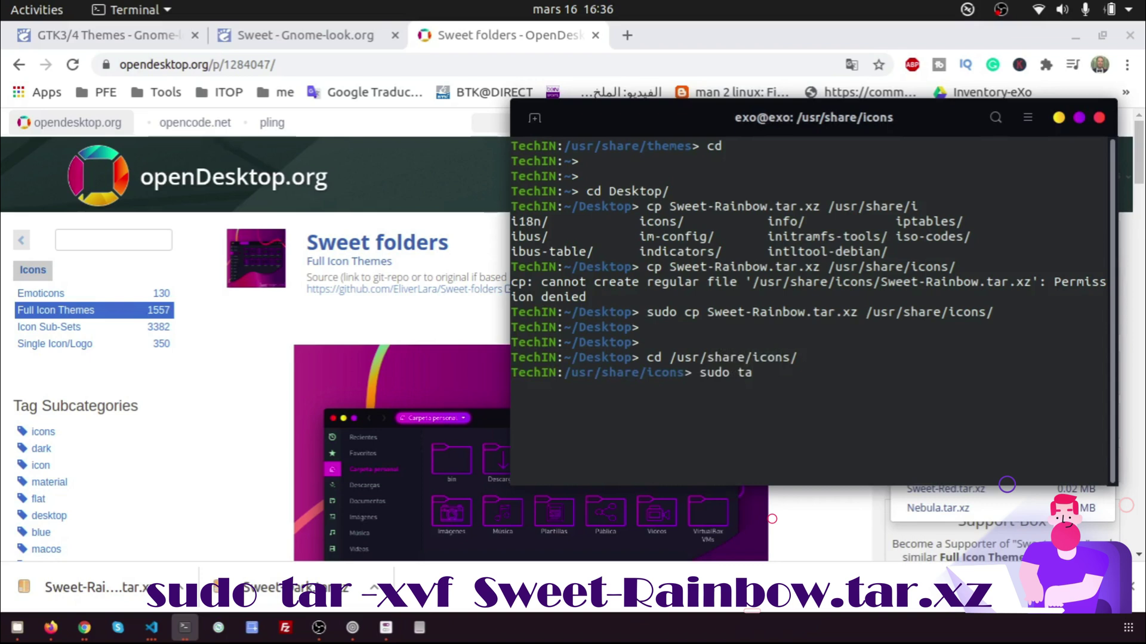
{"action": "type", "text": "r -"}
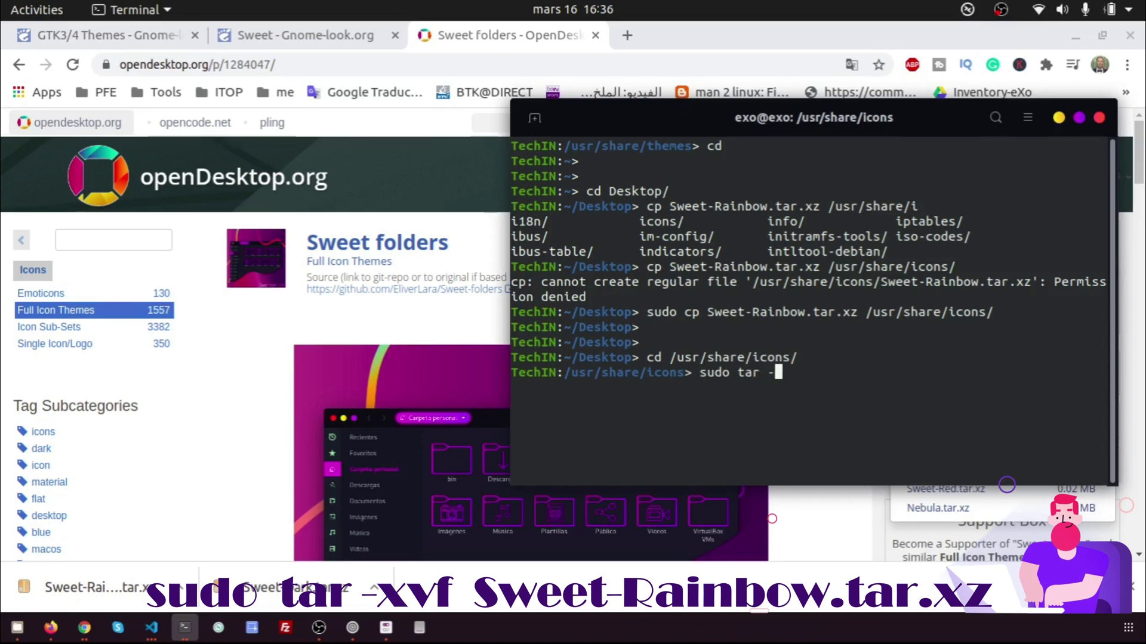
{"action": "type", "text": "xvf S"}
{"action": "key", "text": "Tab"}
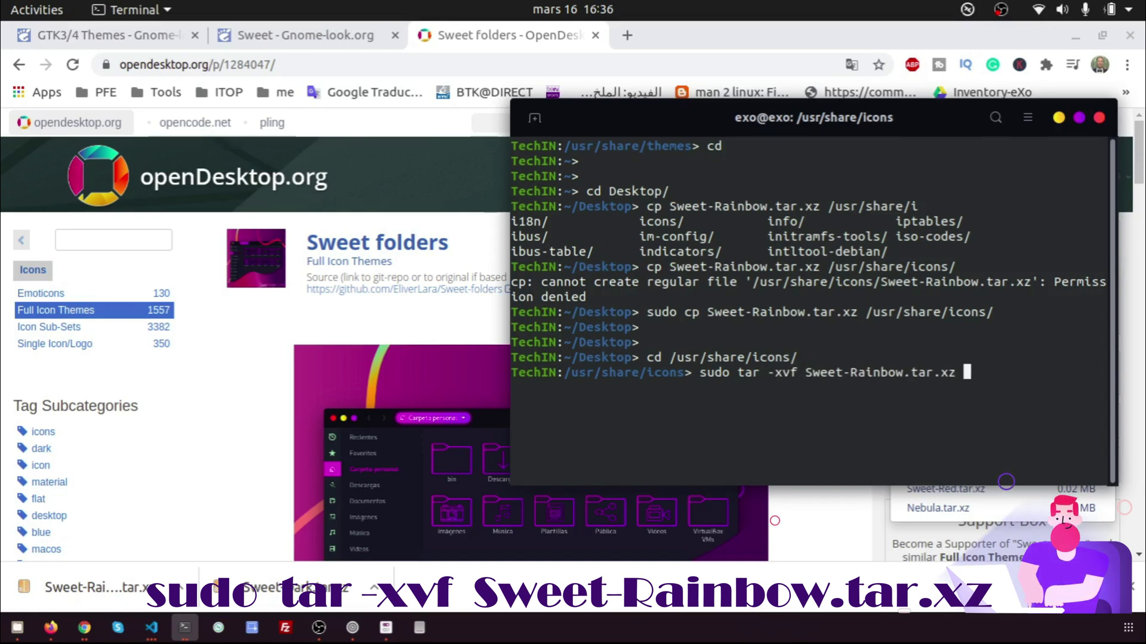
{"action": "key", "text": "Return"}
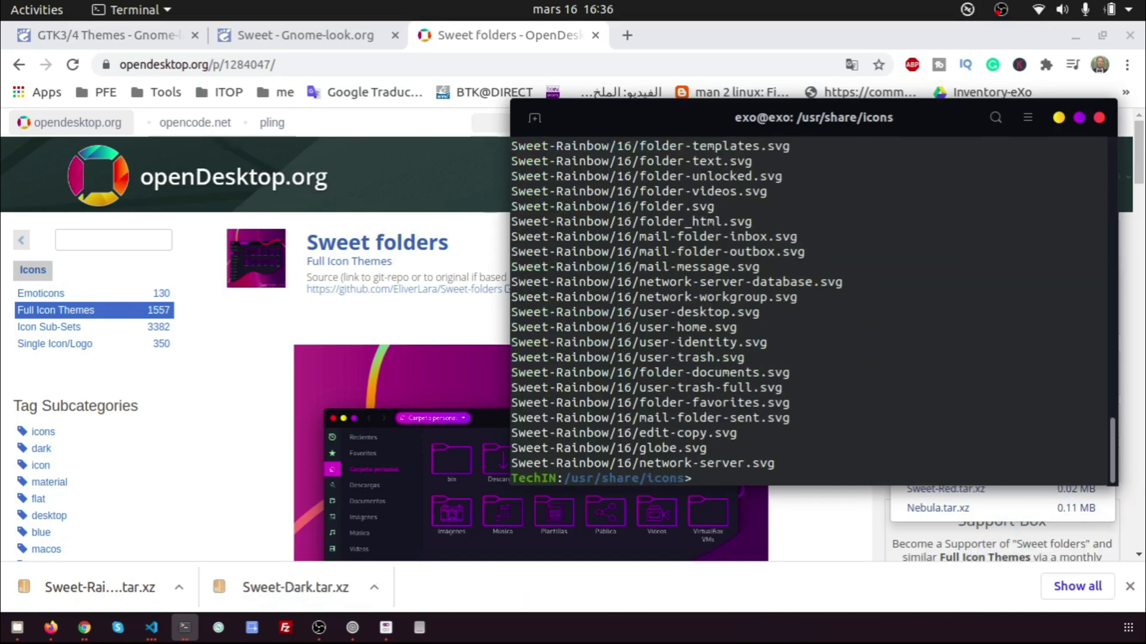
- List the folder with ll and select the new Sweet-Rainbow folder name
{"action": "key", "text": "Return"}
{"action": "key", "text": "Return"}
{"action": "key", "text": "Return"}
{"action": "type", "text": "ll"}
{"action": "key", "text": "Return"}
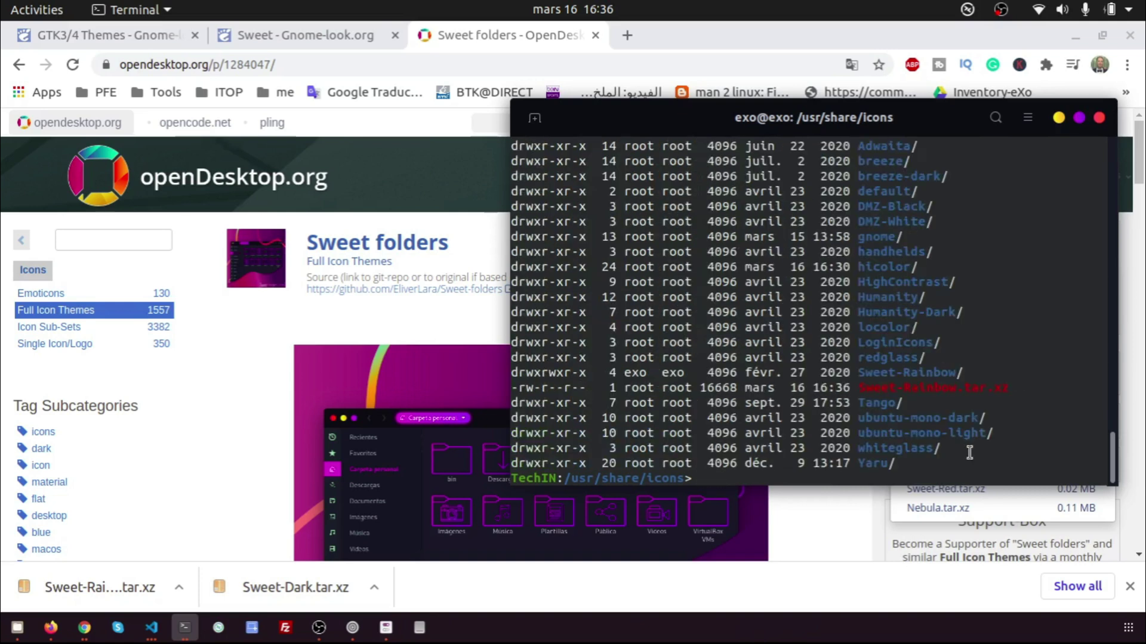
{"action": "double_click", "coordinate": [886, 371]}
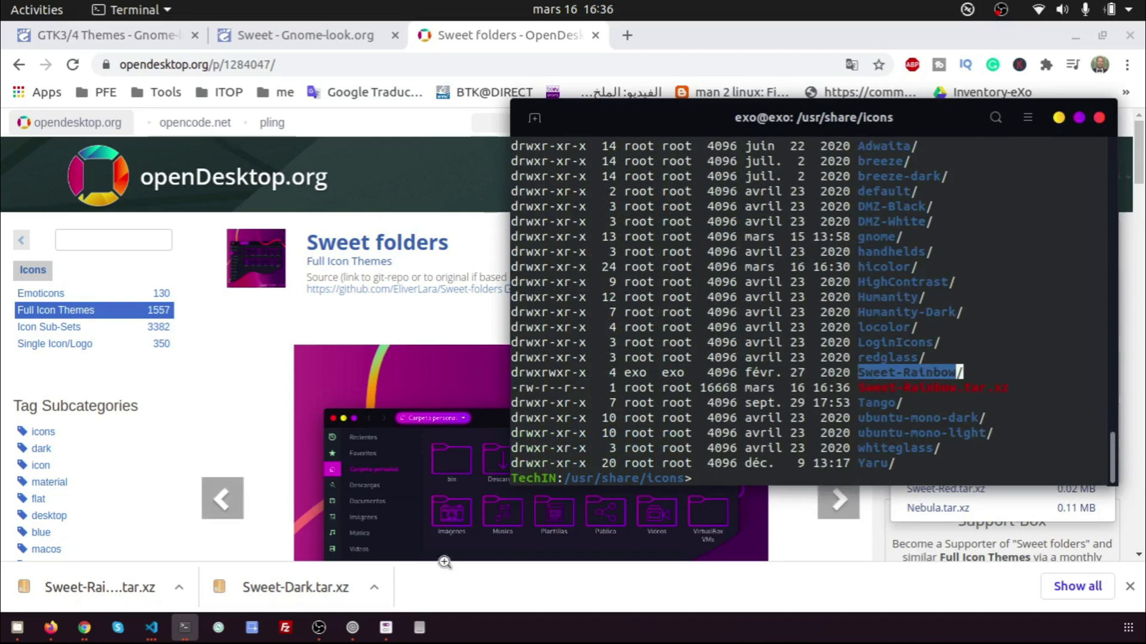
- Relaunch GNOME Tweaks by searching 'twea' in Show Applications
{"action": "left_click", "coordinate": [386, 627]}
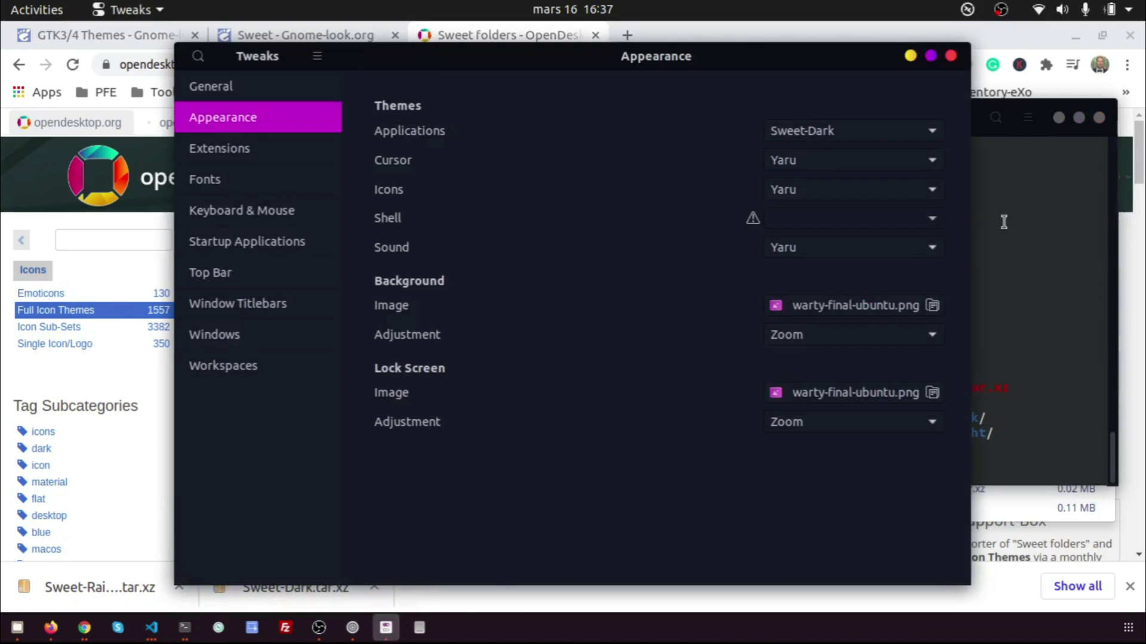
{"action": "left_click", "coordinate": [951, 56]}
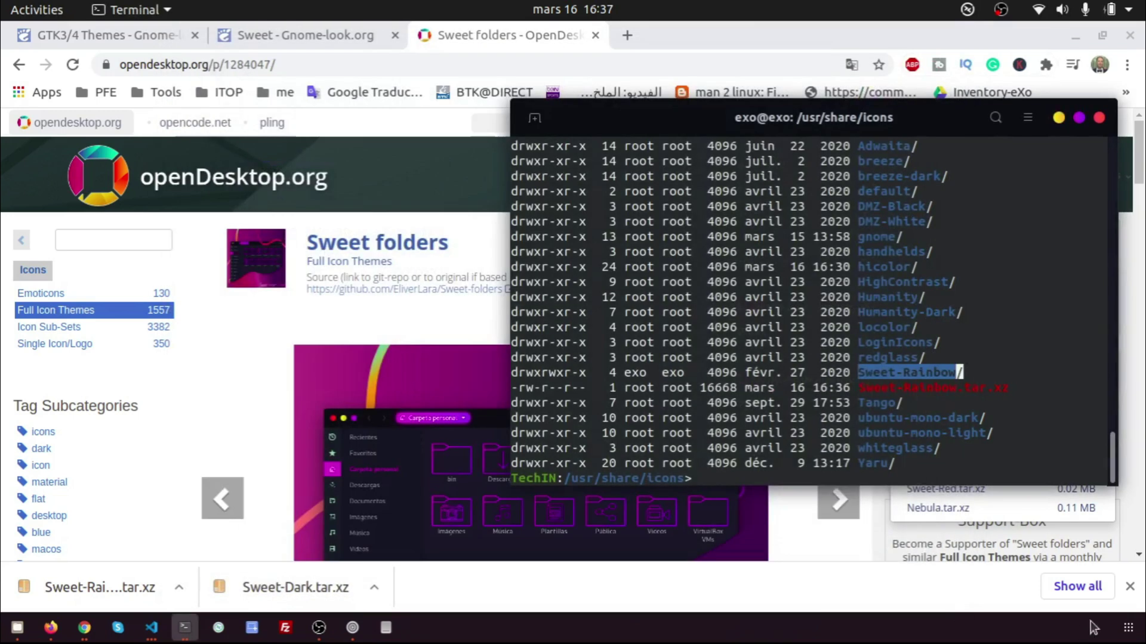
{"action": "left_click", "coordinate": [1127, 630]}
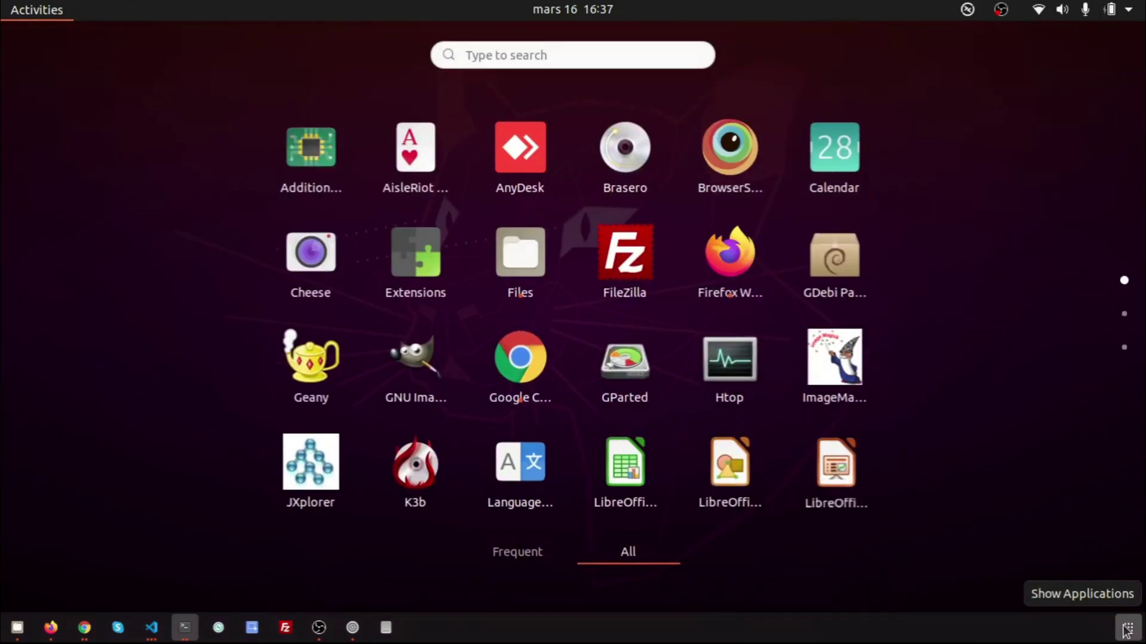
{"action": "type", "text": "twea"}
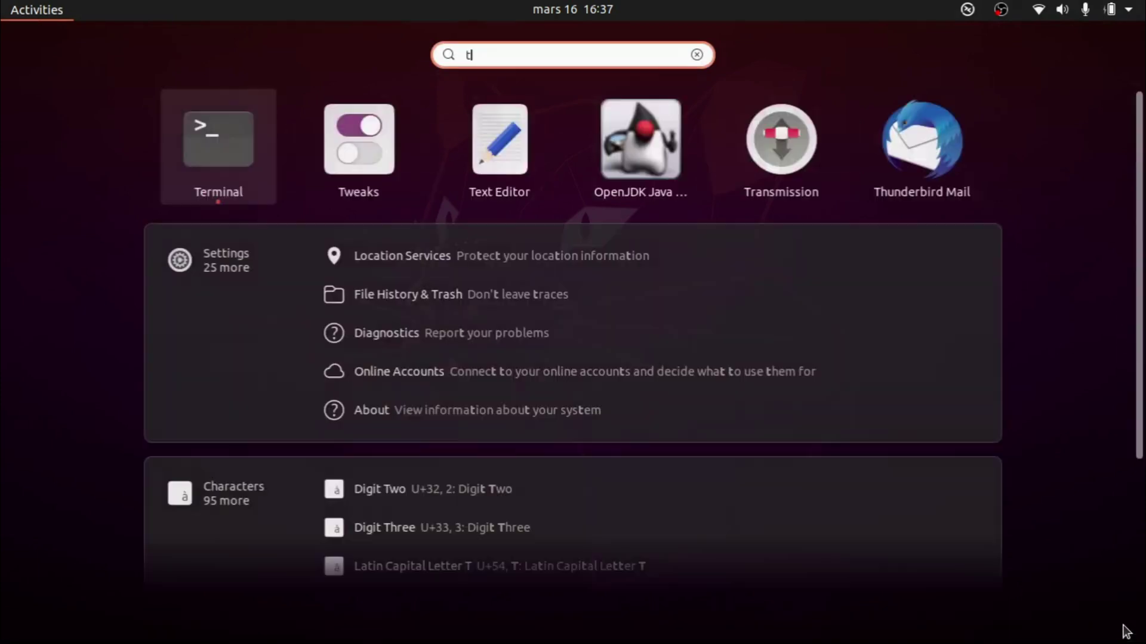
{"action": "left_click", "coordinate": [624, 200]}
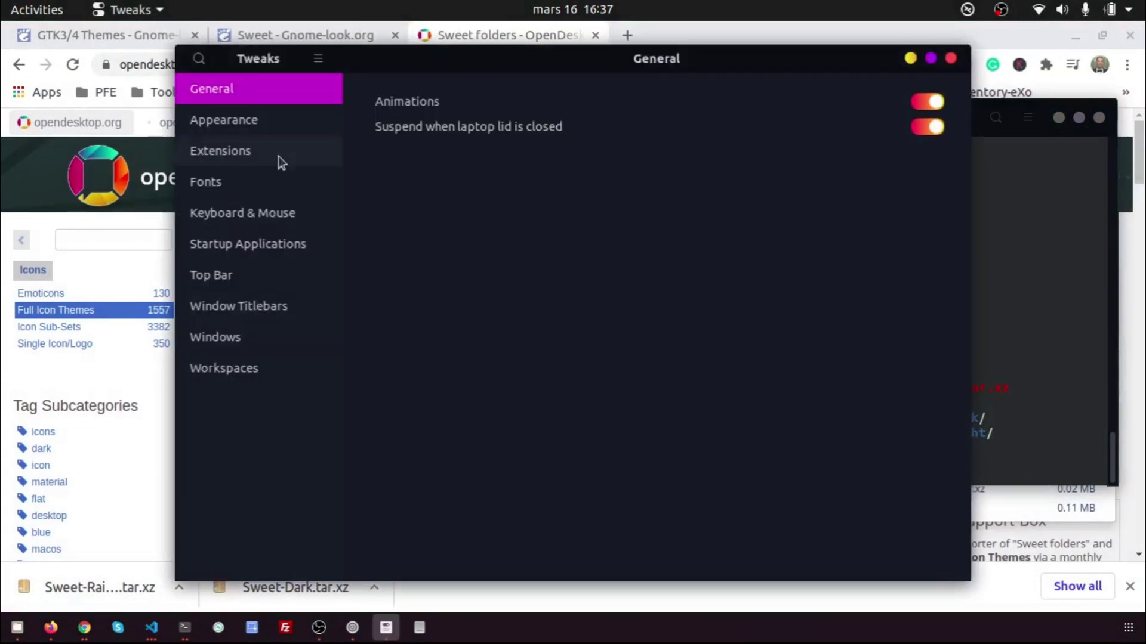
- Set the Appearance Icons theme to Sweet-Rainbow and bring Files to the front
{"action": "left_click", "coordinate": [248, 126]}
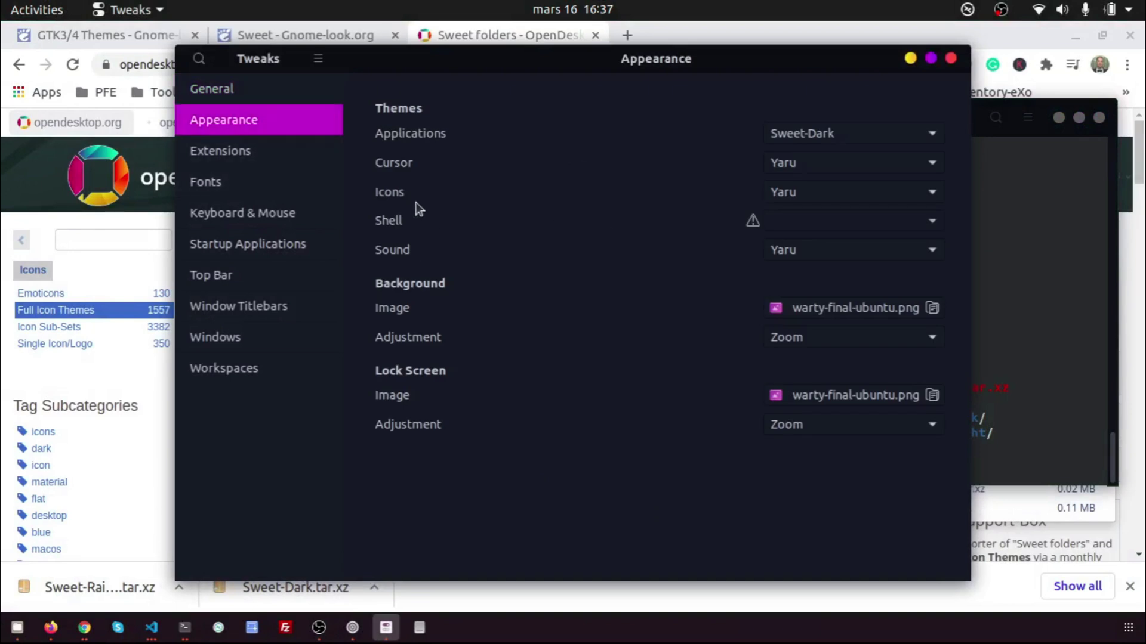
{"action": "left_click", "coordinate": [923, 194]}
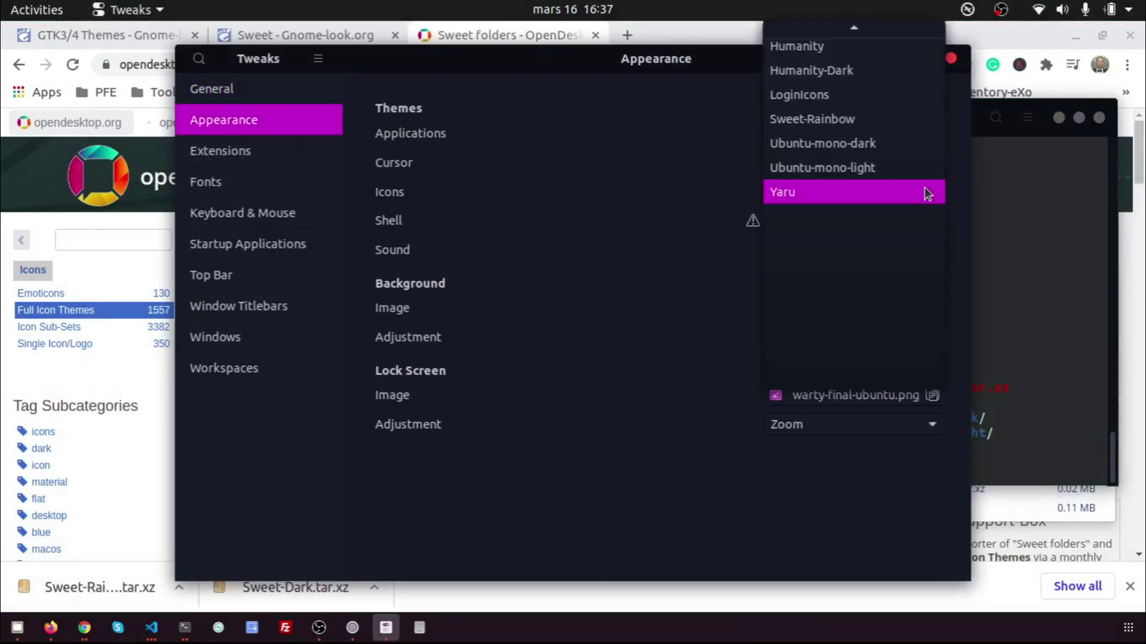
{"action": "left_click", "coordinate": [846, 120]}
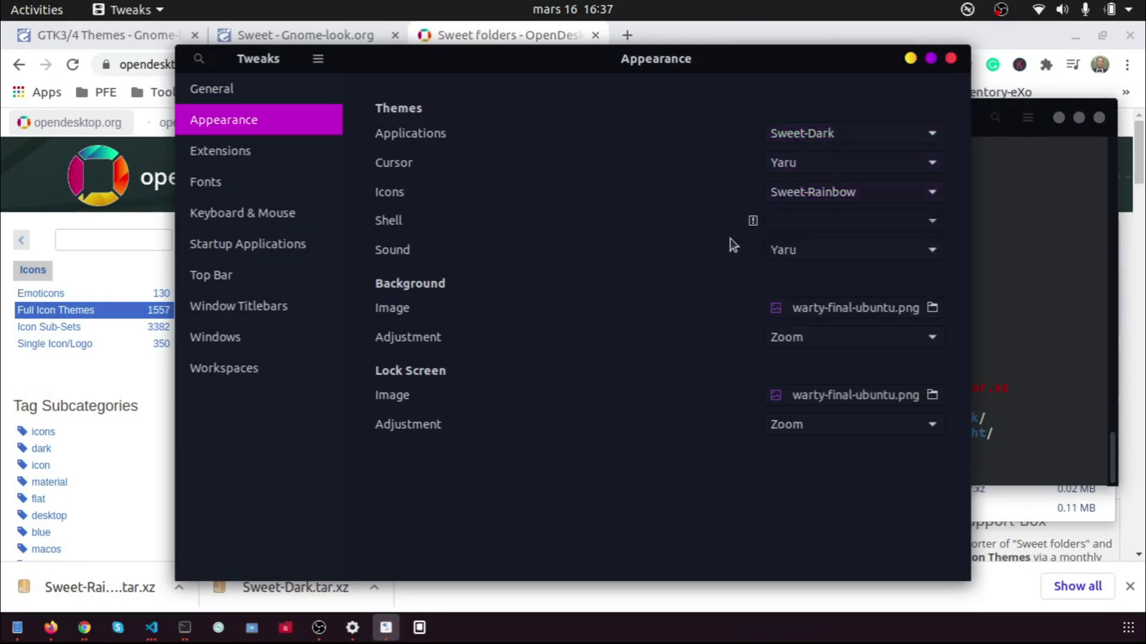
{"action": "left_click", "coordinate": [16, 627]}
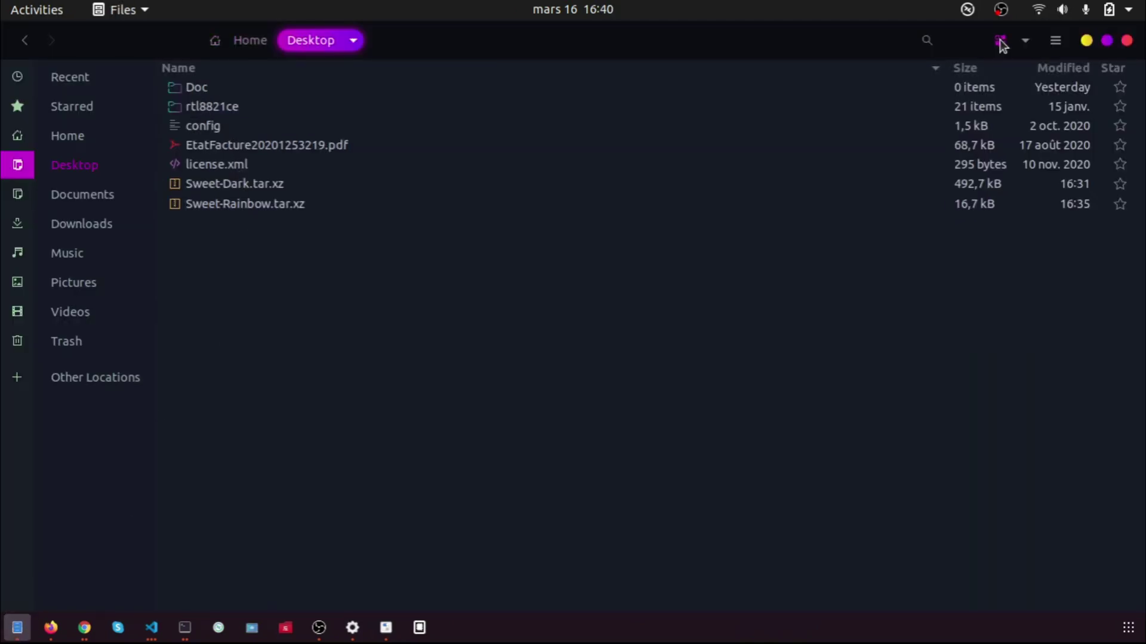
- Switch Files to icon view and revisit Desktop via Home to show the Sweet-Rainbow icons
{"action": "left_click", "coordinate": [1000, 40]}
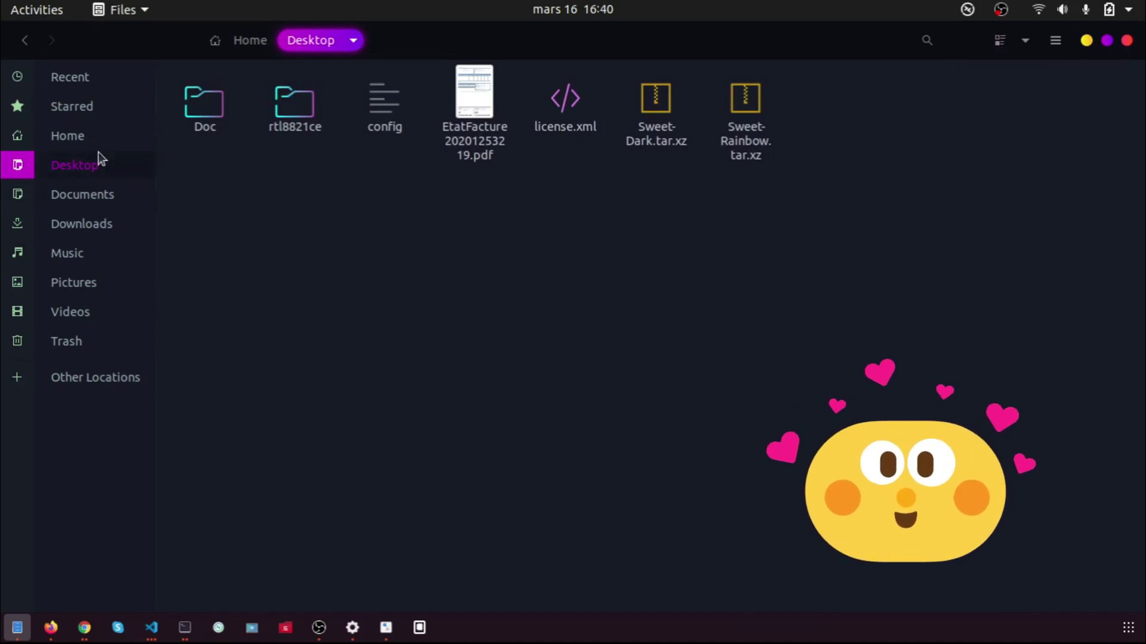
{"action": "left_click", "coordinate": [65, 135]}
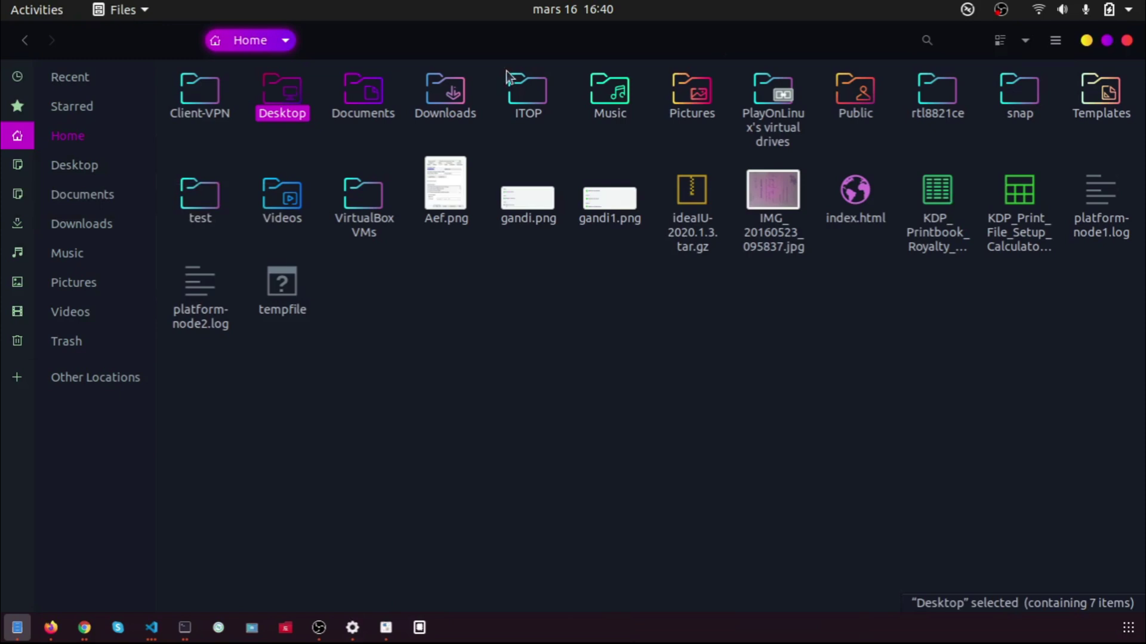
{"action": "left_click", "coordinate": [90, 170]}
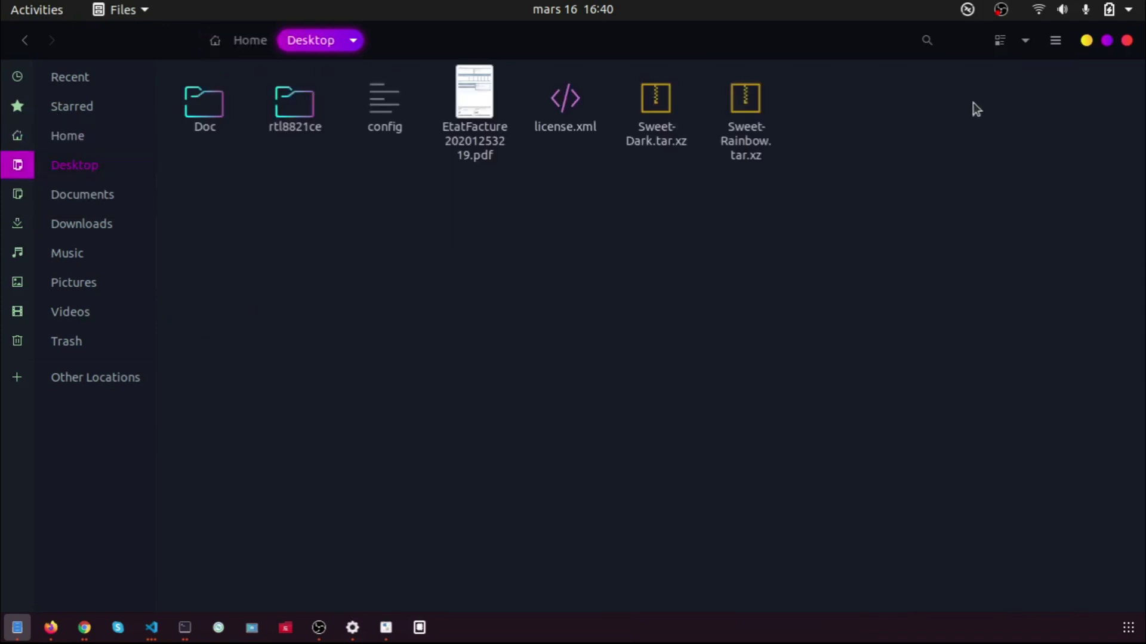